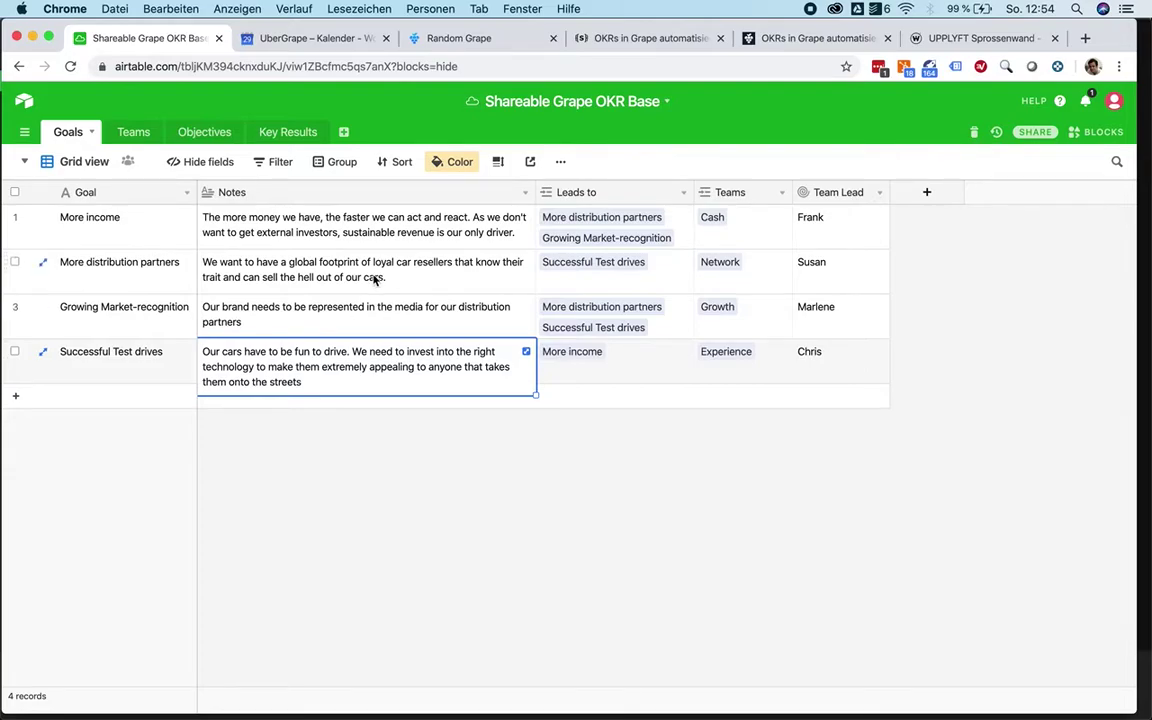
- Review the Goals table, examining the goals' notes, the linked goals they lead to, and the responsible teams
left_click(345, 268)
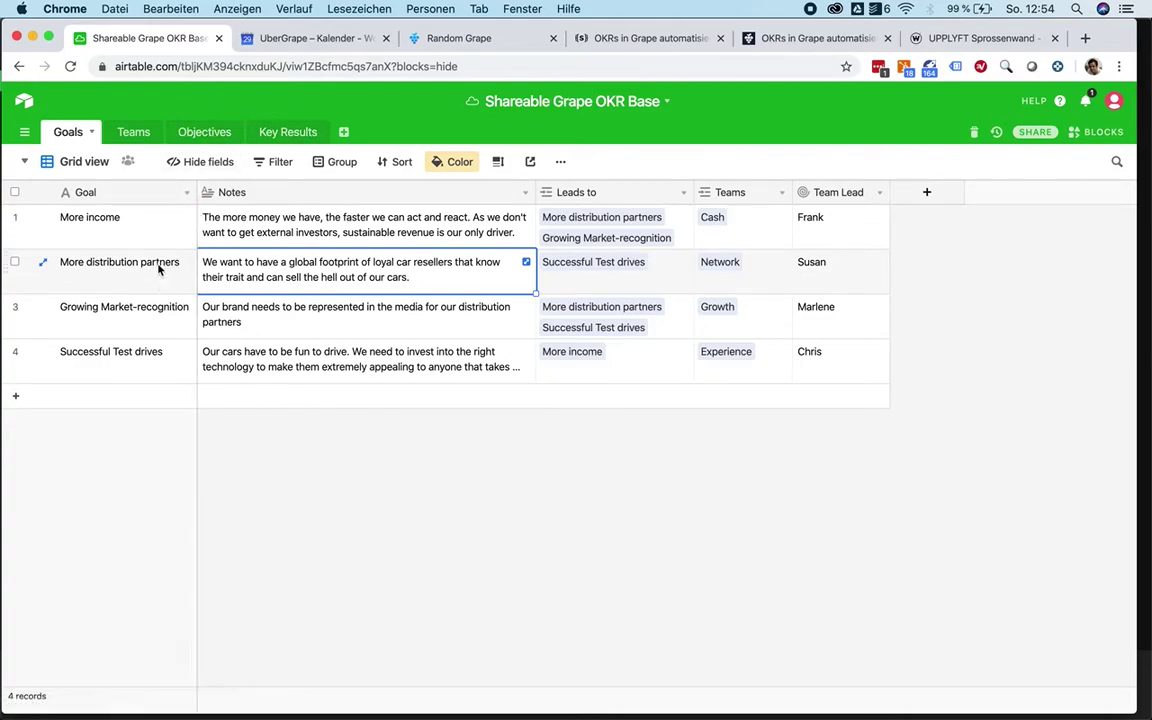
left_click(156, 231)
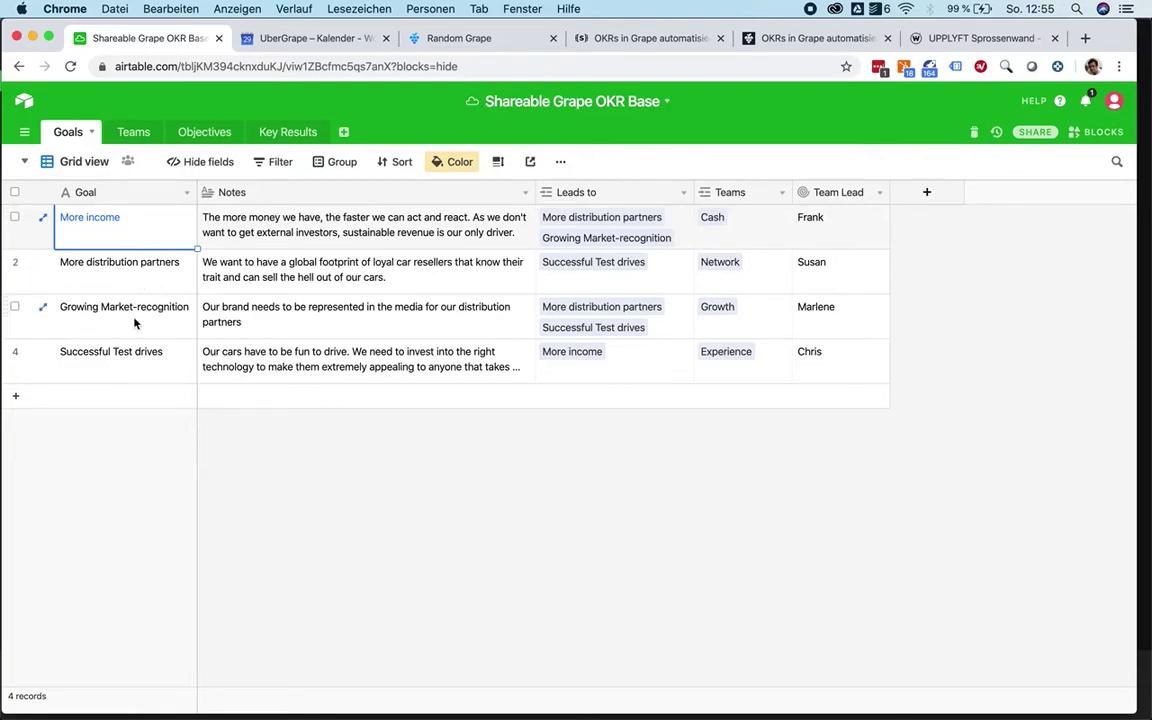
left_click(622, 228)
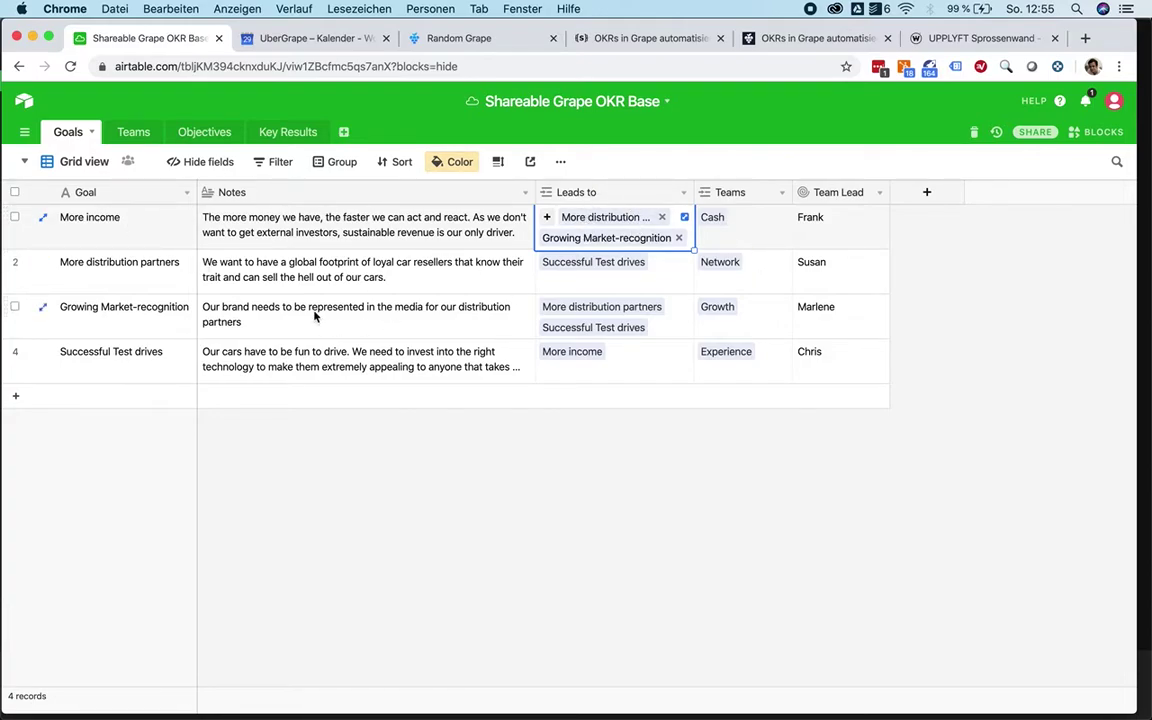
left_click(126, 284)
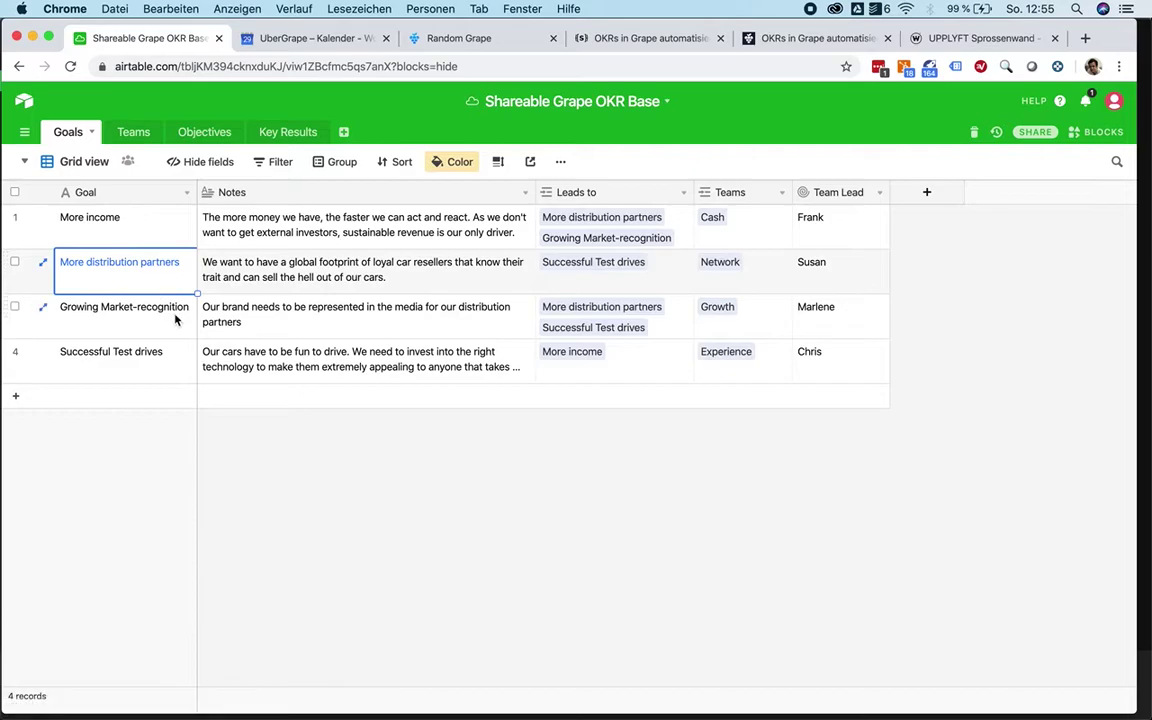
left_click(592, 262)
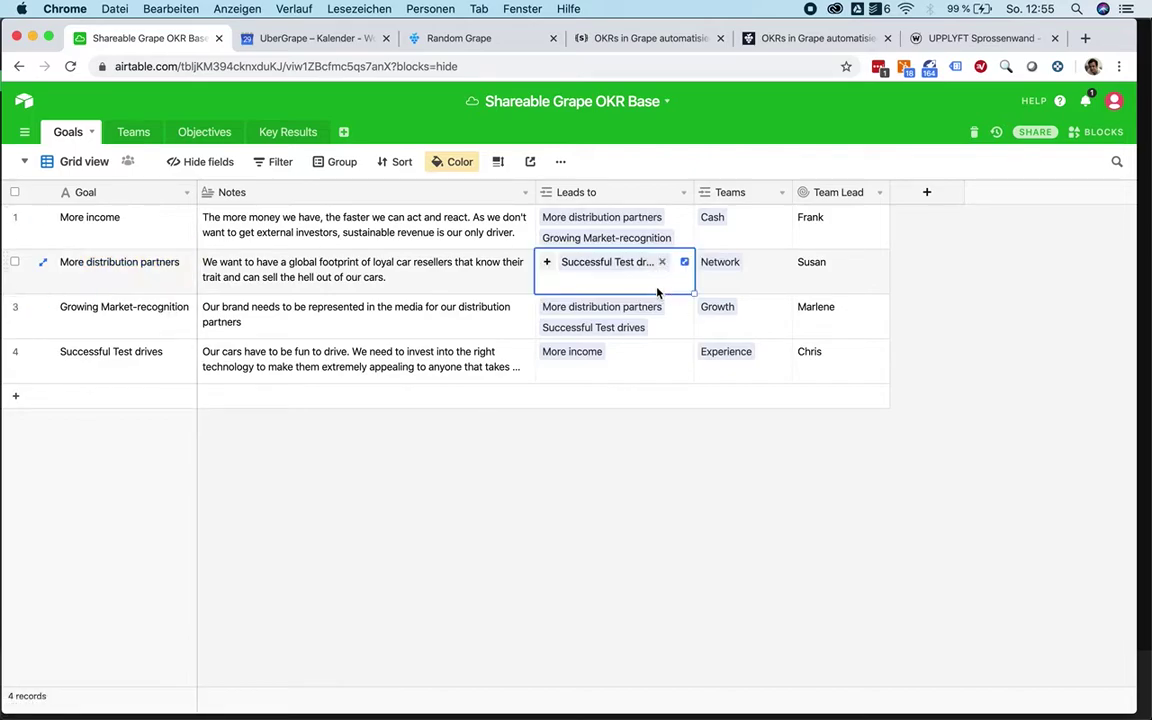
left_click(152, 372)
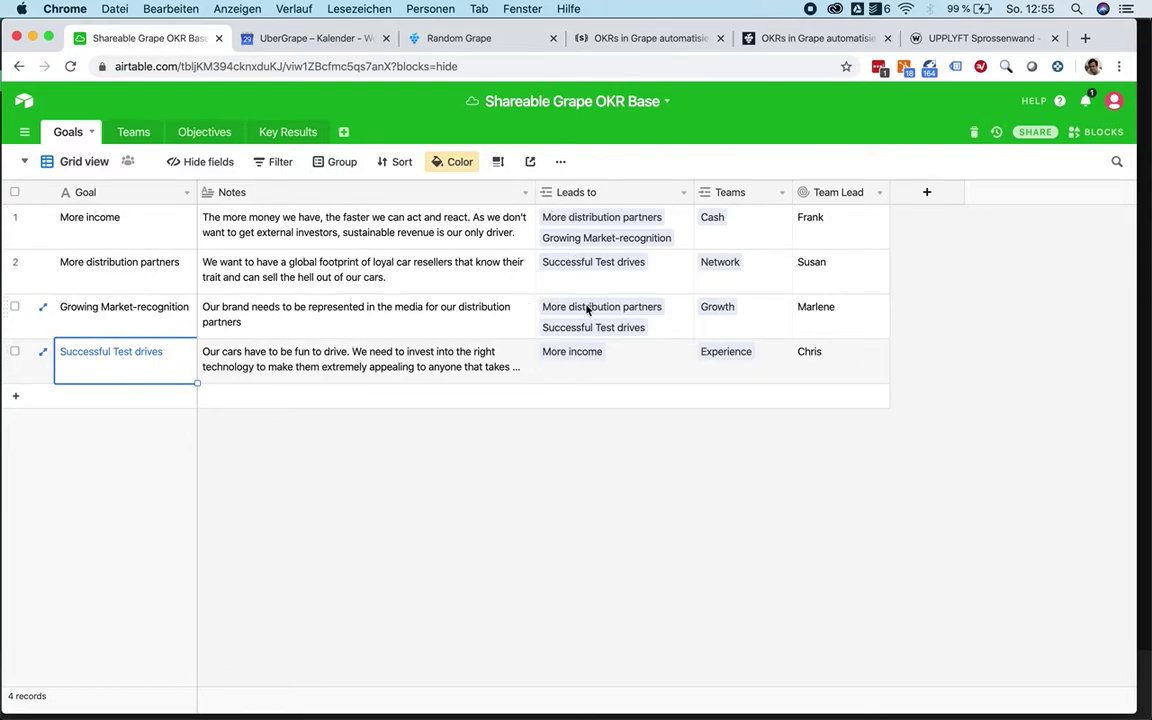
left_click(771, 216)
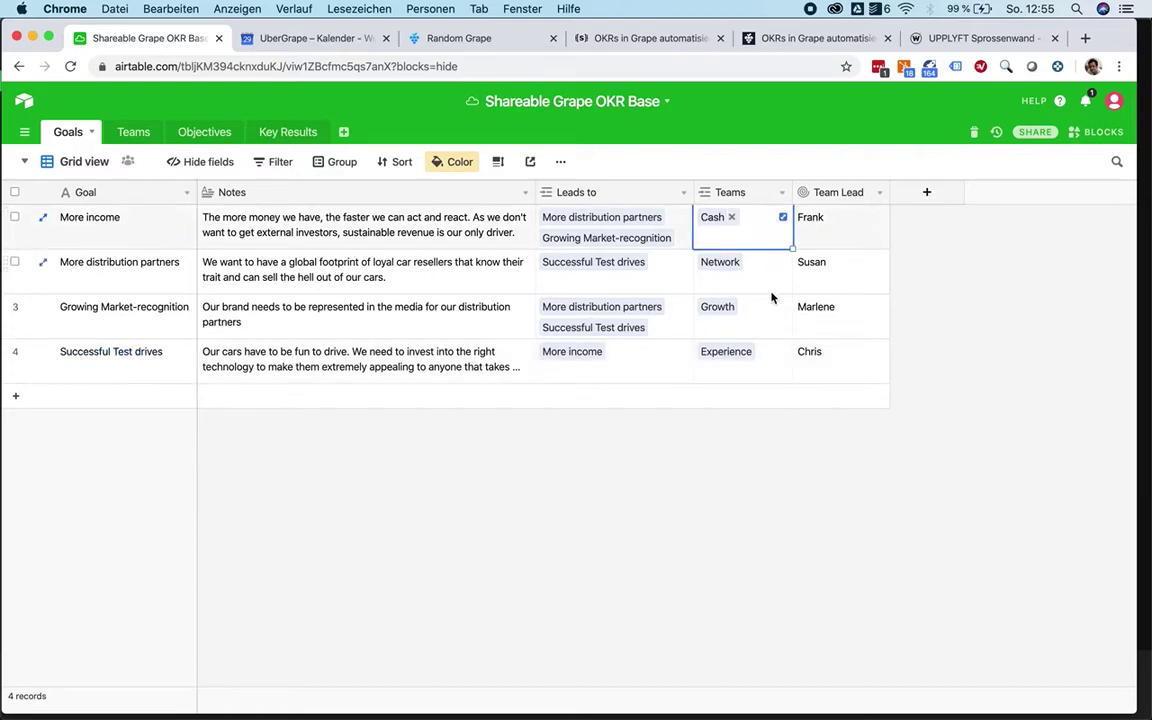
- Open the Teams table and examine each team together with the goal assigned to it
left_click(128, 132)
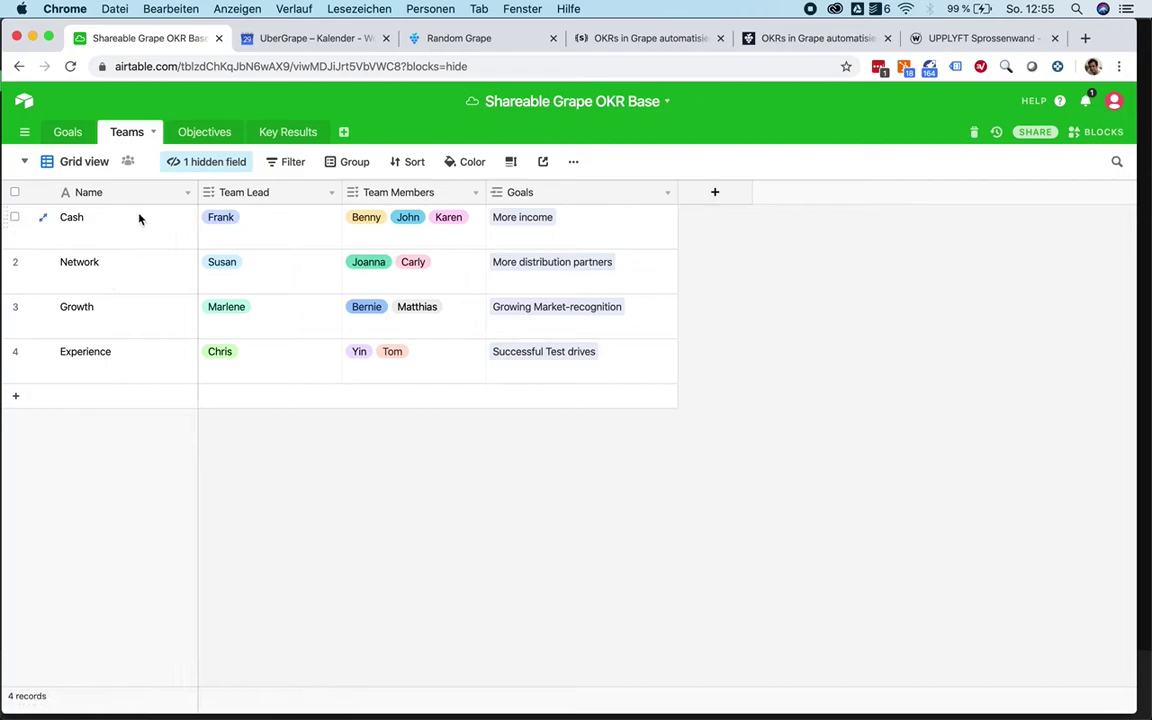
left_click(162, 244)
left_click(604, 241)
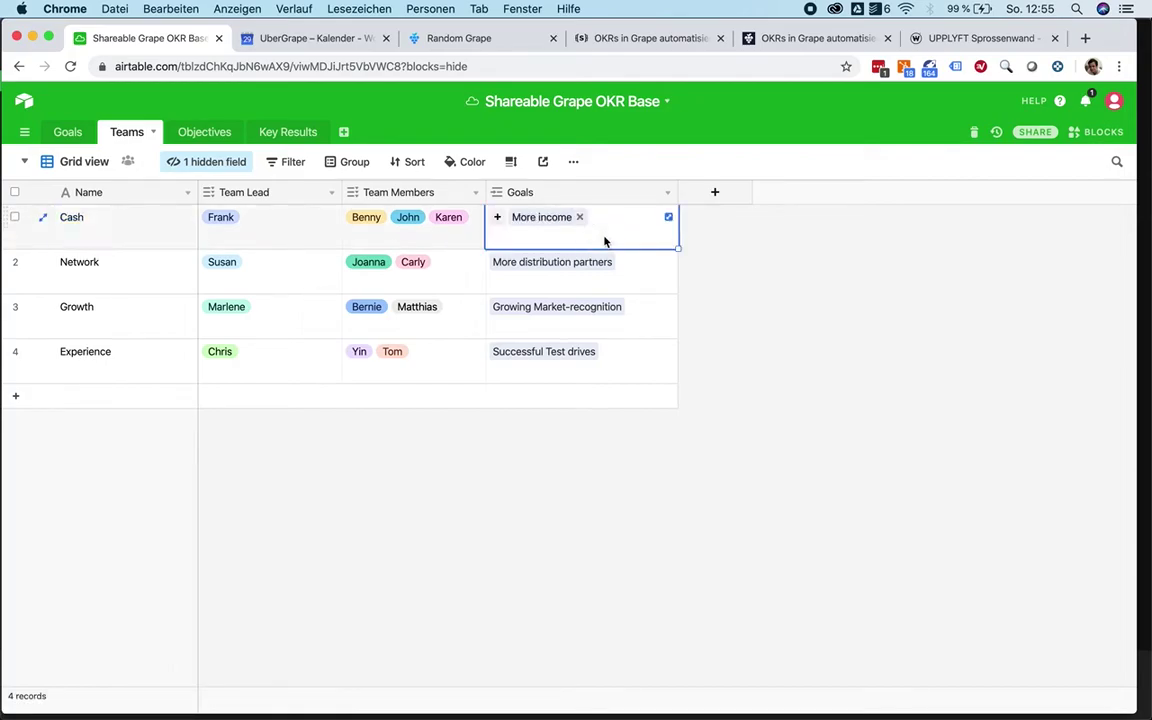
left_click(105, 262)
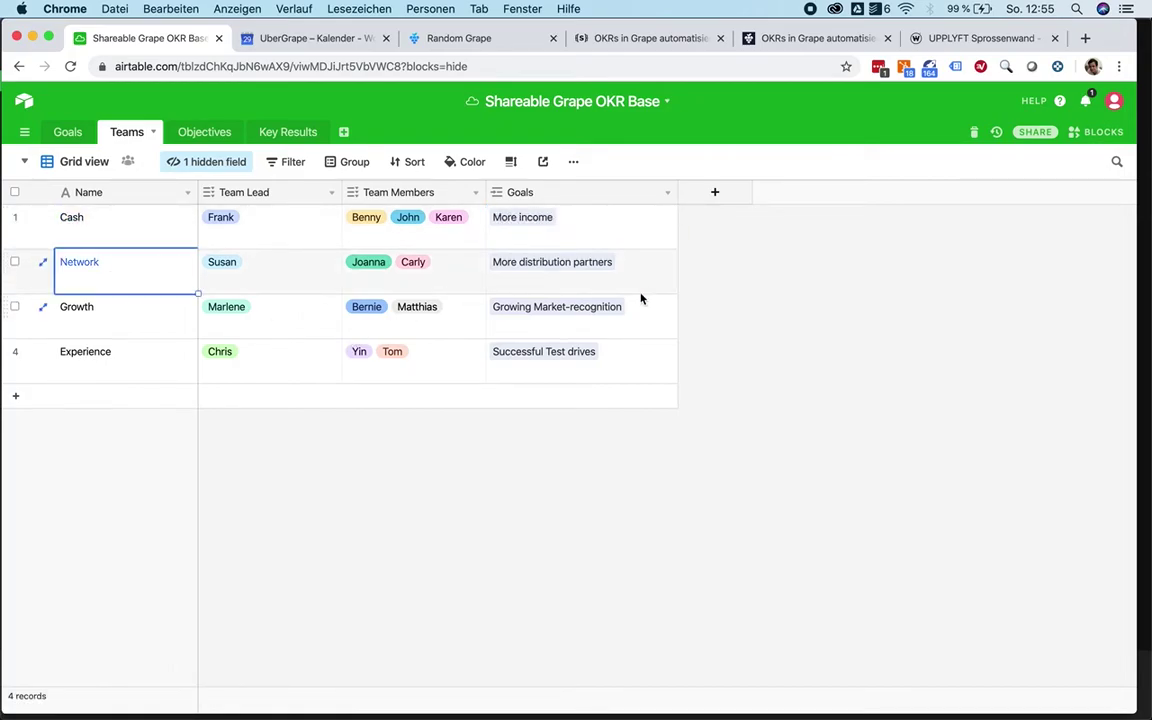
left_click_drag(625, 226, 617, 360)
left_click(610, 374)
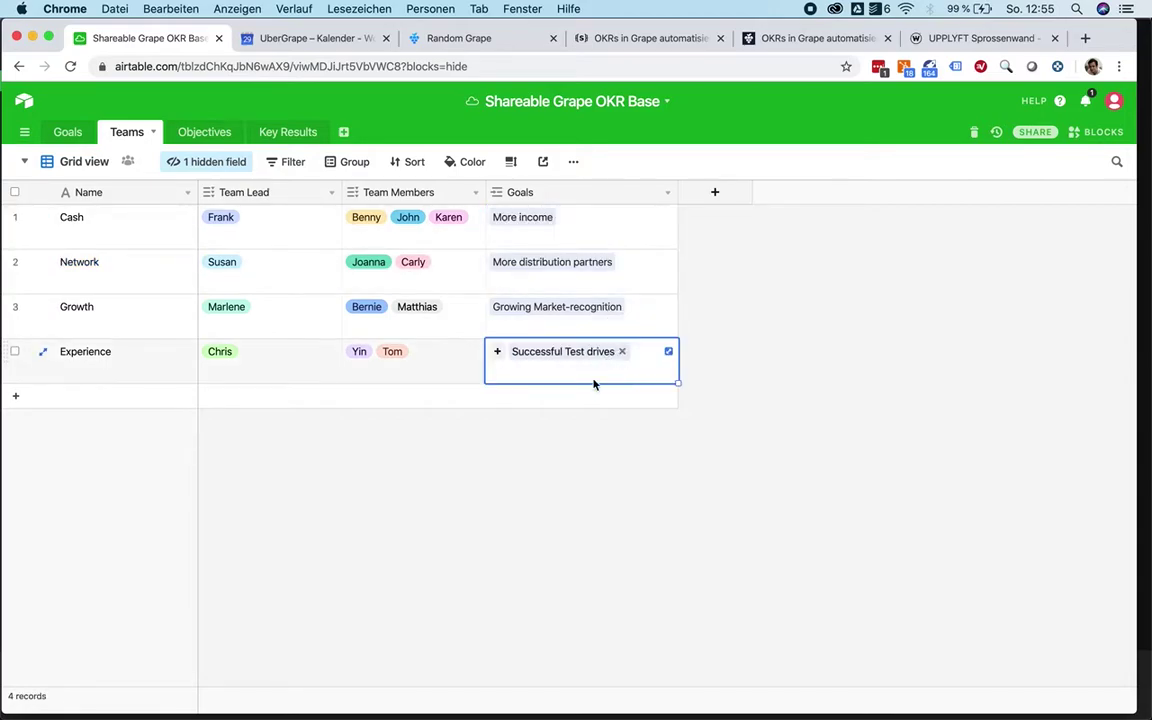
left_click(593, 229)
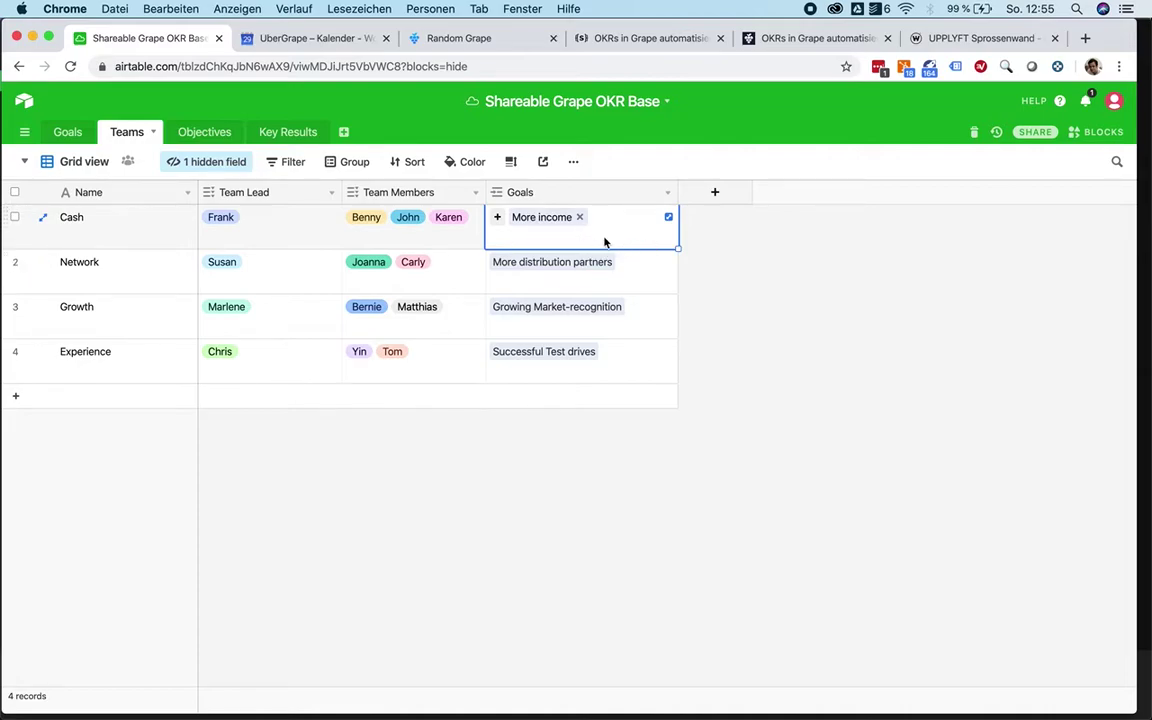
left_click(551, 237)
left_click_drag(147, 226, 141, 360)
left_click(140, 363)
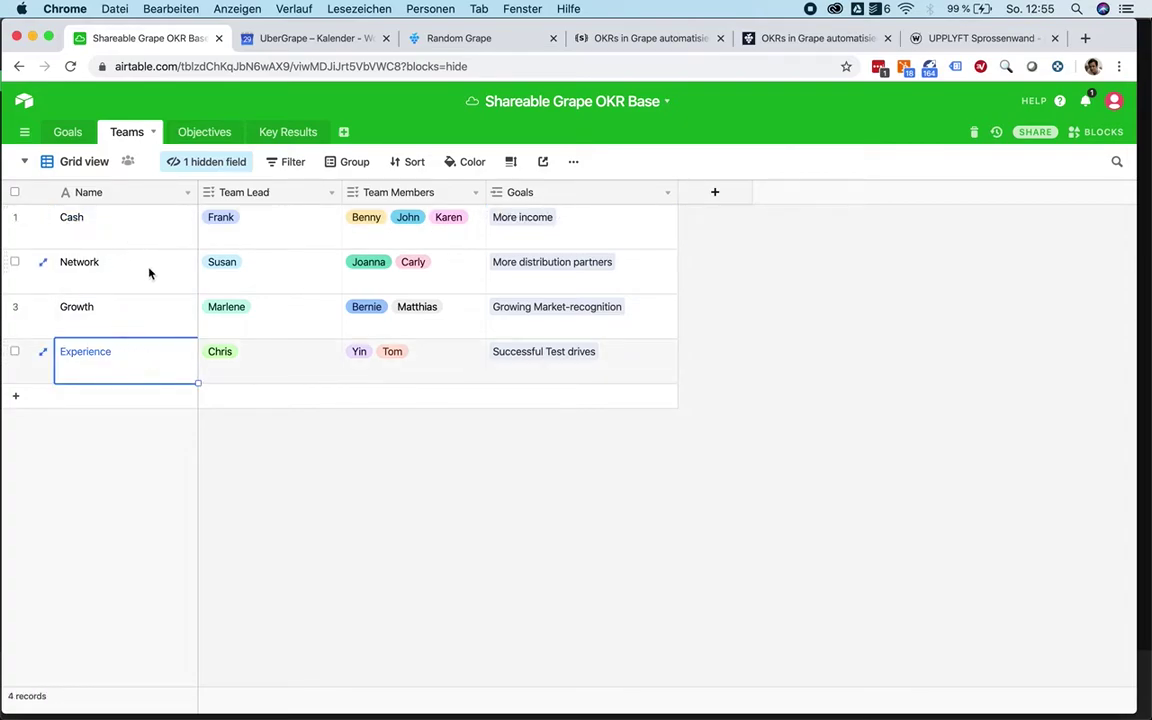
- Examine the Team Lead and Team Members columns, including the multiple-select options of the Team Members field
left_click_drag(290, 224, 290, 339)
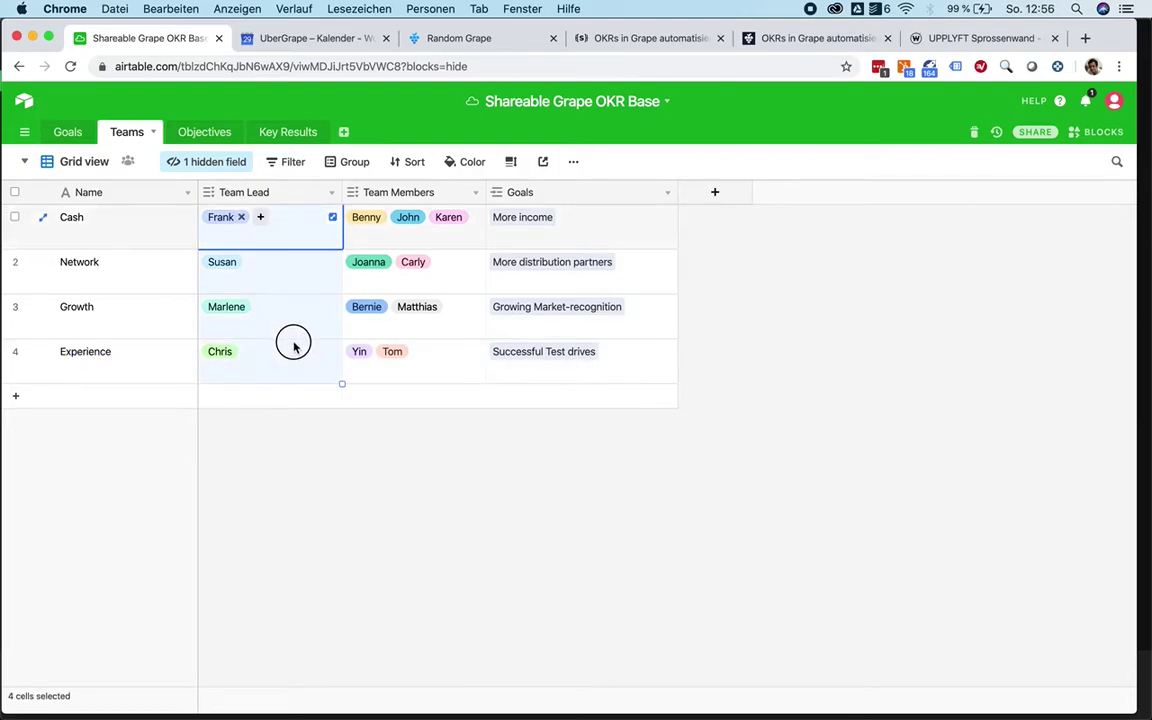
left_click_drag(470, 247, 463, 360)
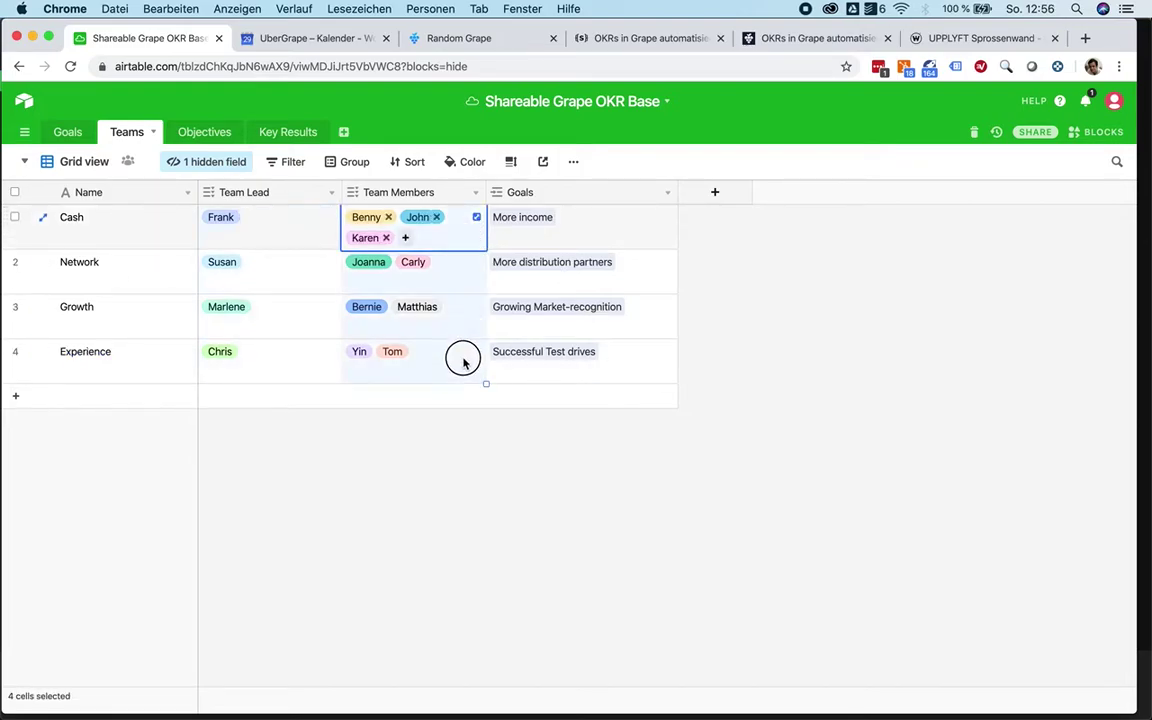
left_click(463, 360)
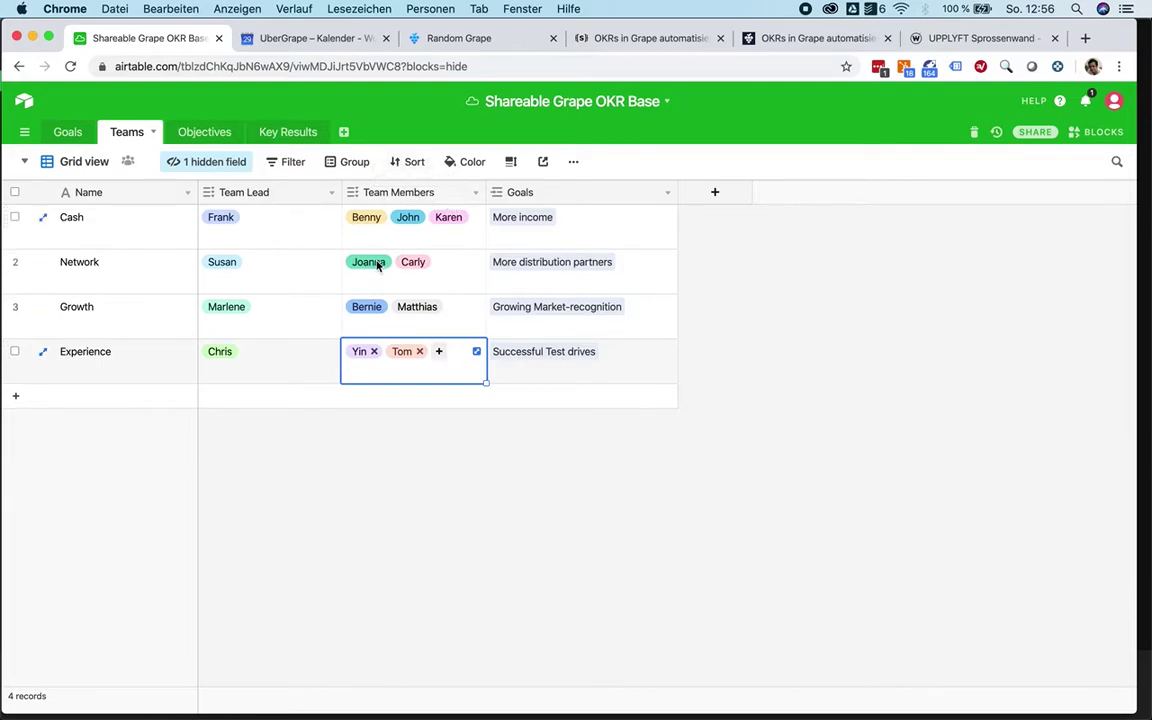
double_click(432, 190)
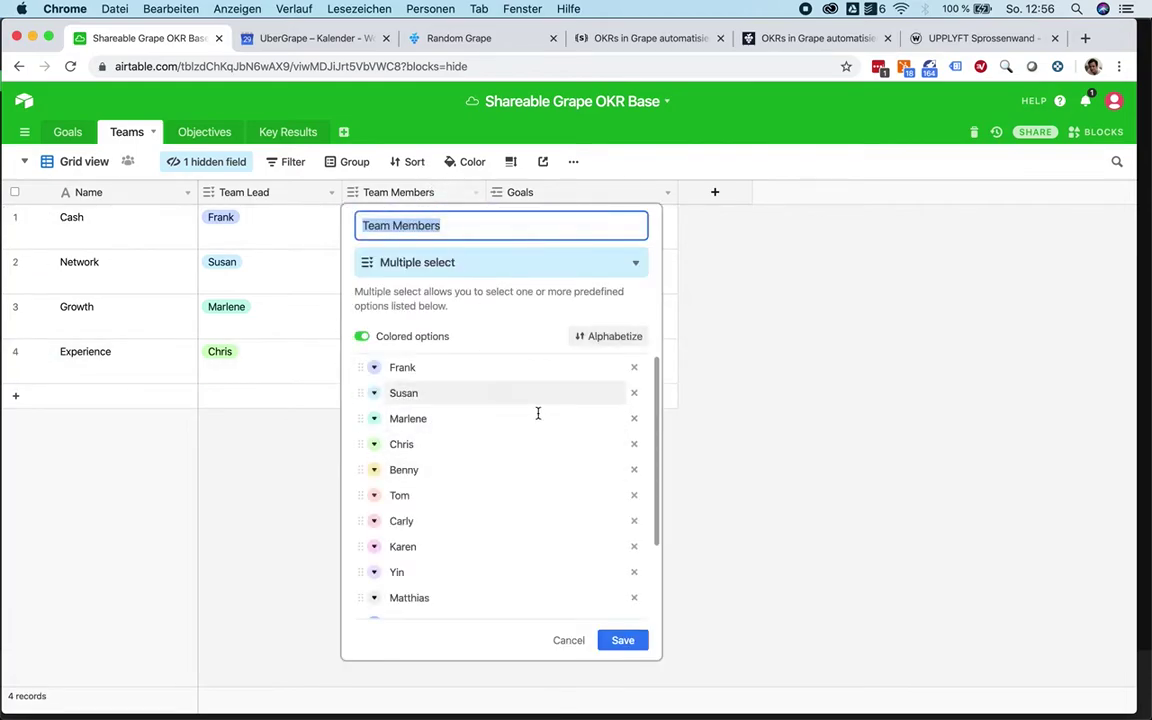
left_click(828, 324)
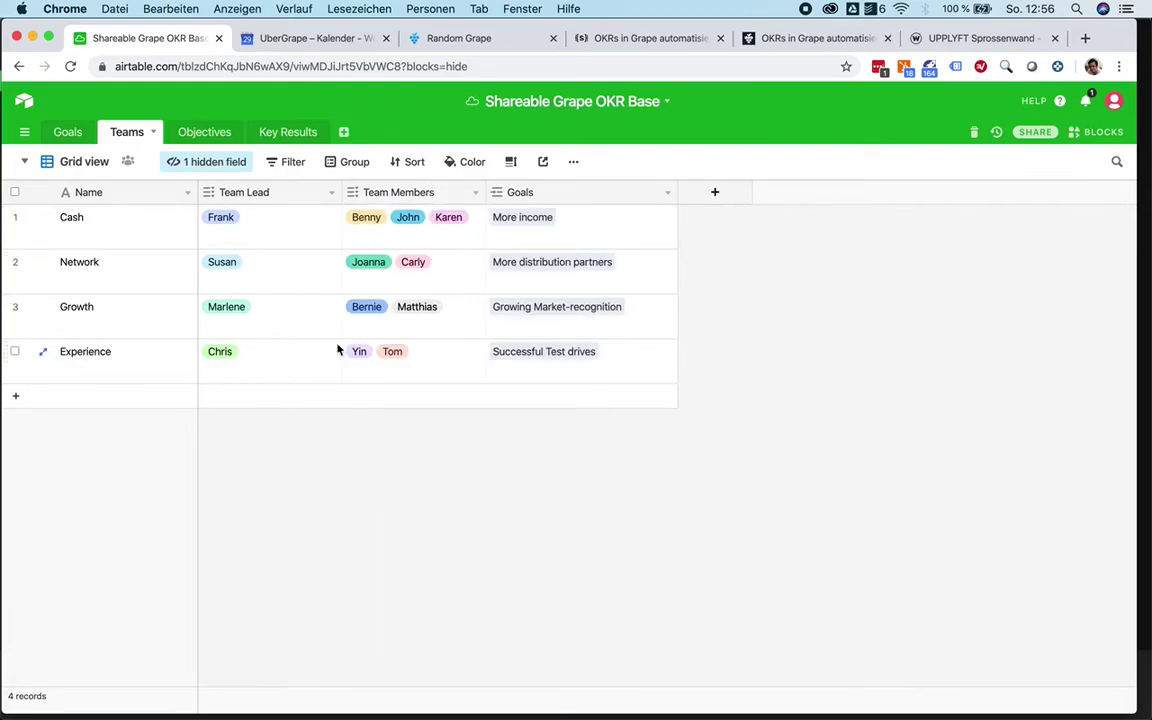
- Open the Objectives table and review the Cash and Experience team objectives in the Current OKRs view
left_click(198, 137)
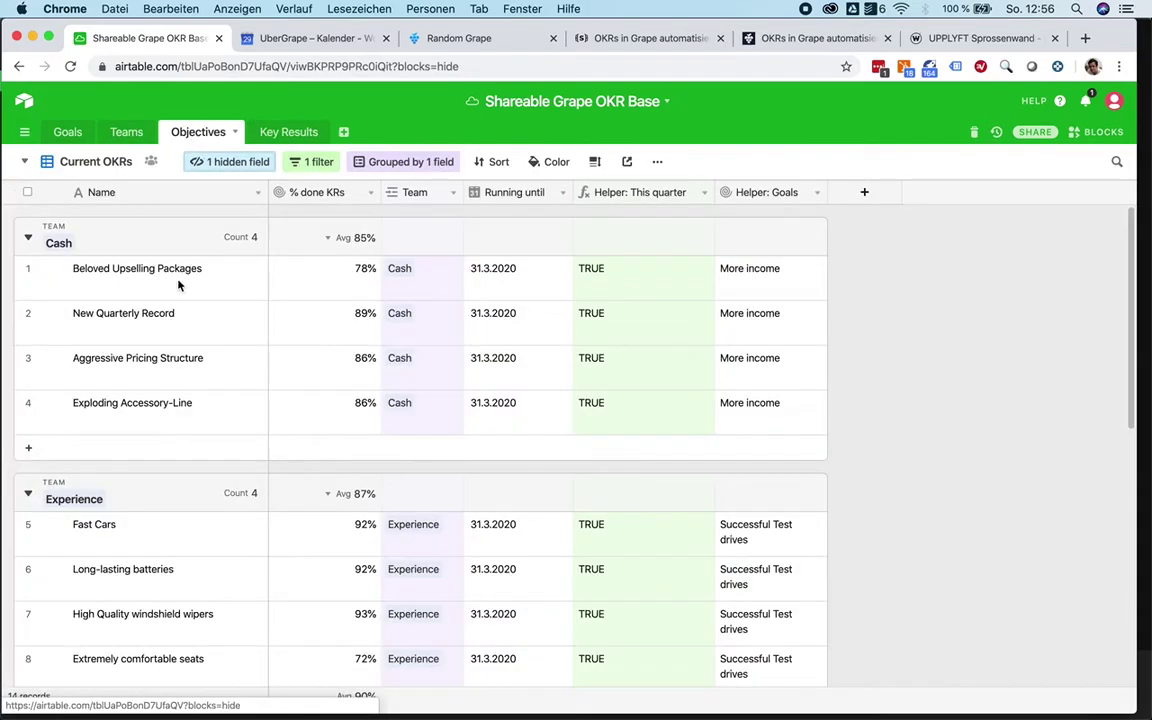
scroll(184, 325, "down", 1)
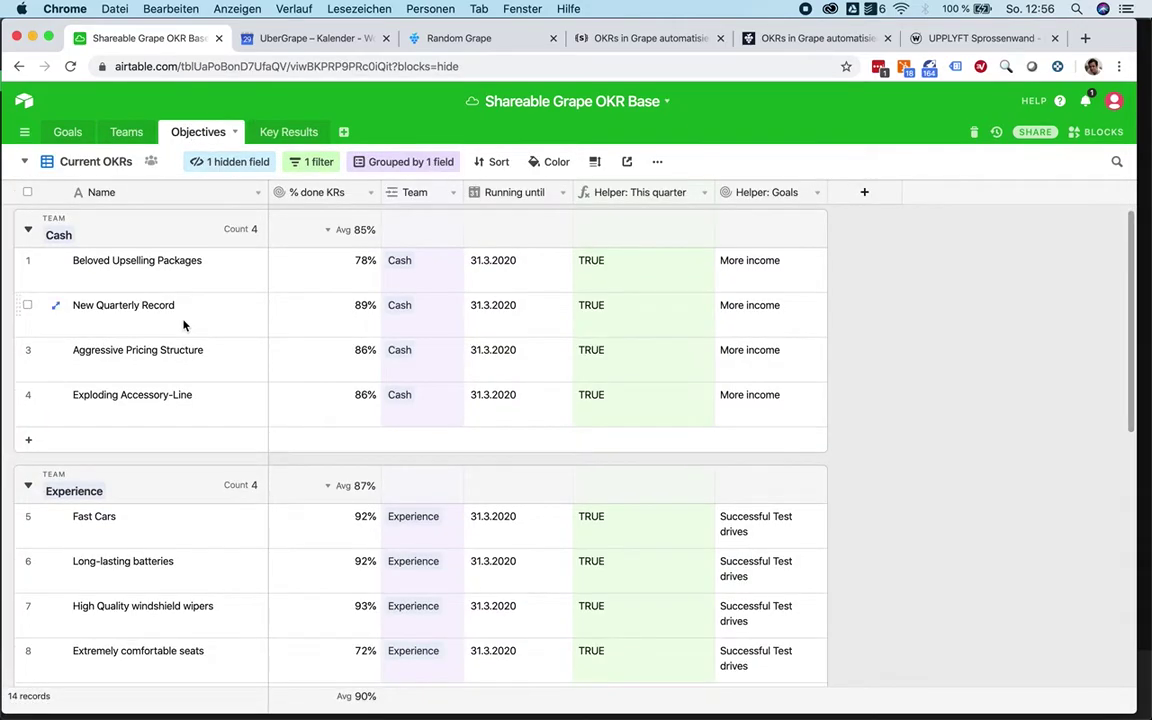
scroll(184, 325, "down", 3)
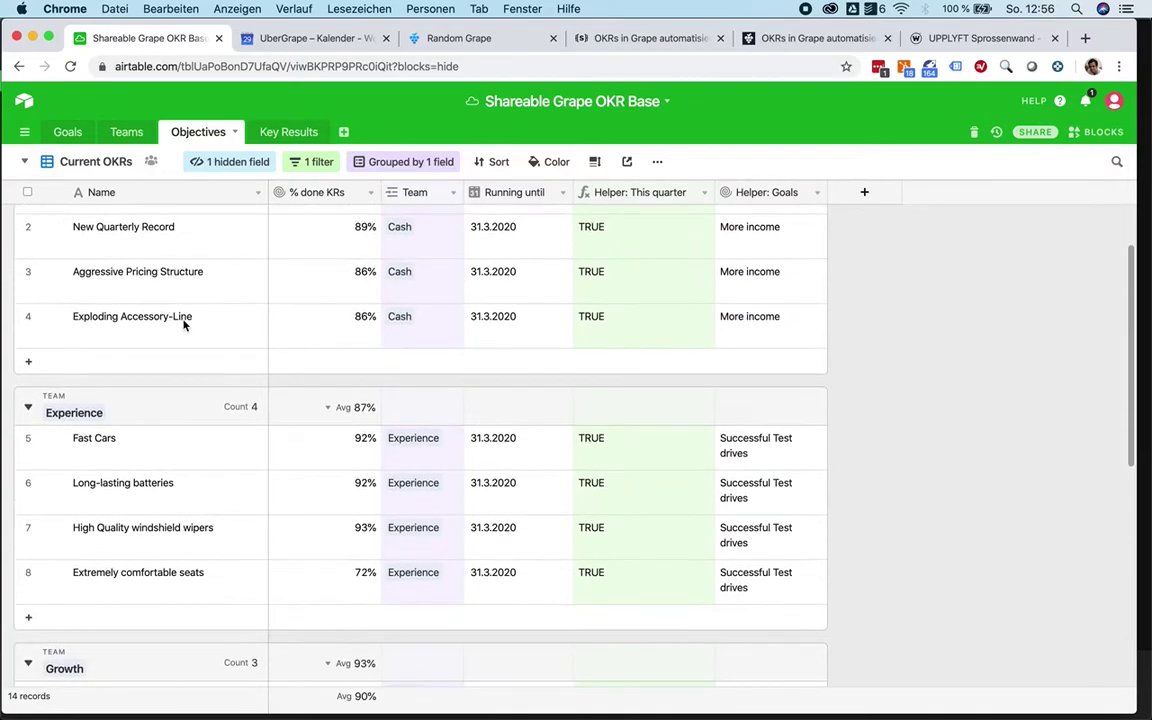
scroll(184, 325, "up", 3)
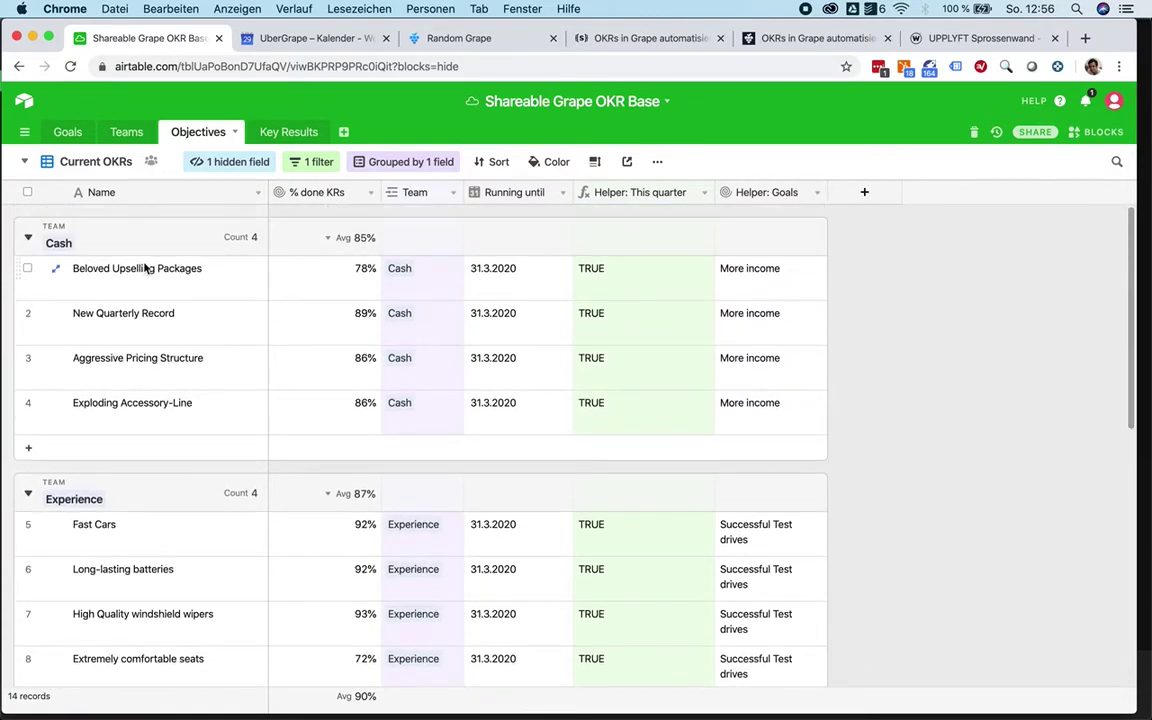
left_click_drag(140, 272, 134, 405)
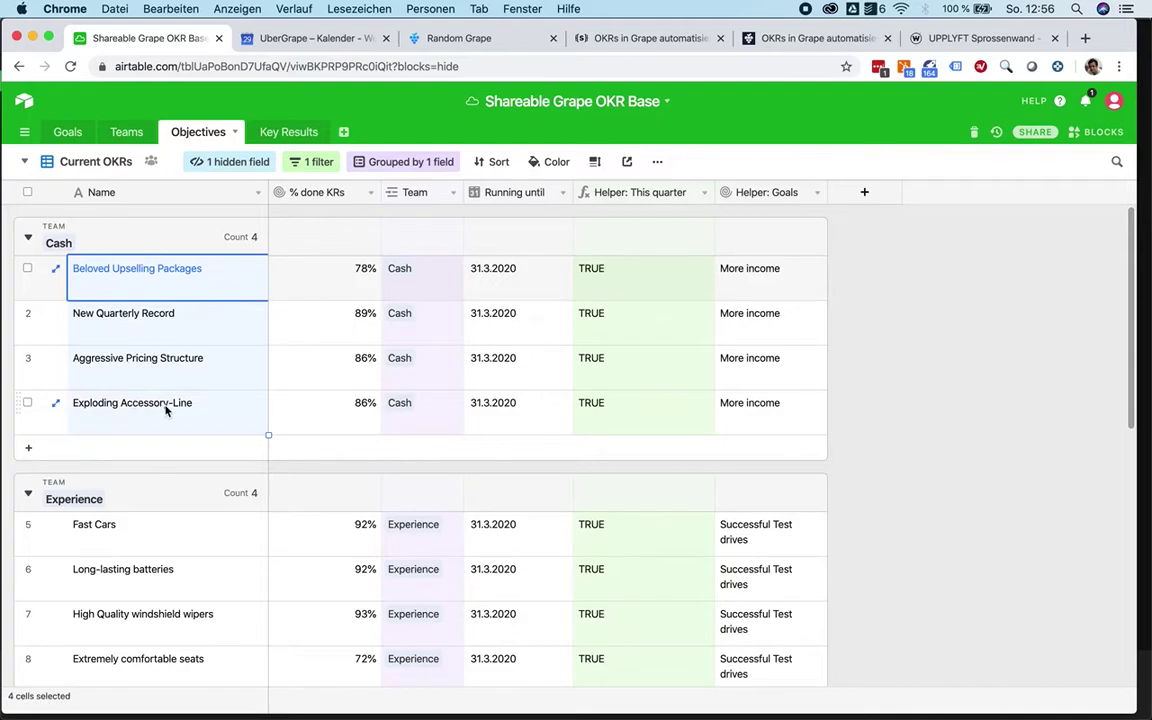
left_click(166, 410)
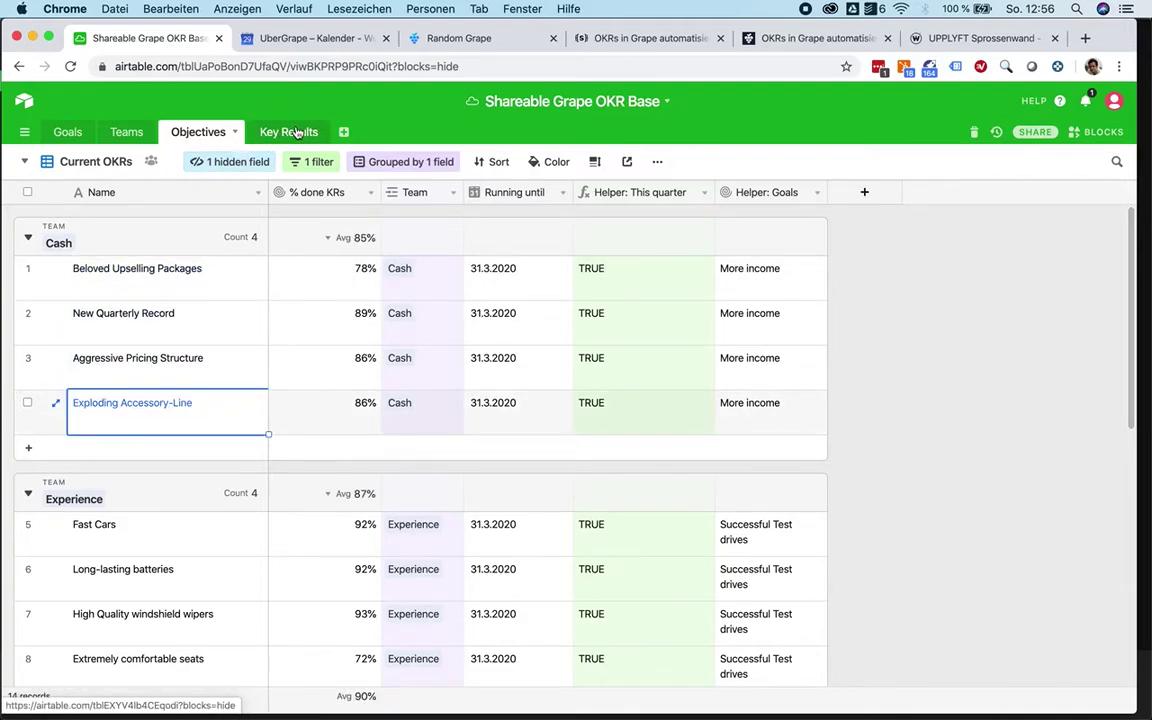
- Browse the objectives of the other teams, then examine the Cash team's objectives, including Beloved Upselling Packages and New Quarterly Record
left_click(160, 268)
scroll(146, 277, "down", 2)
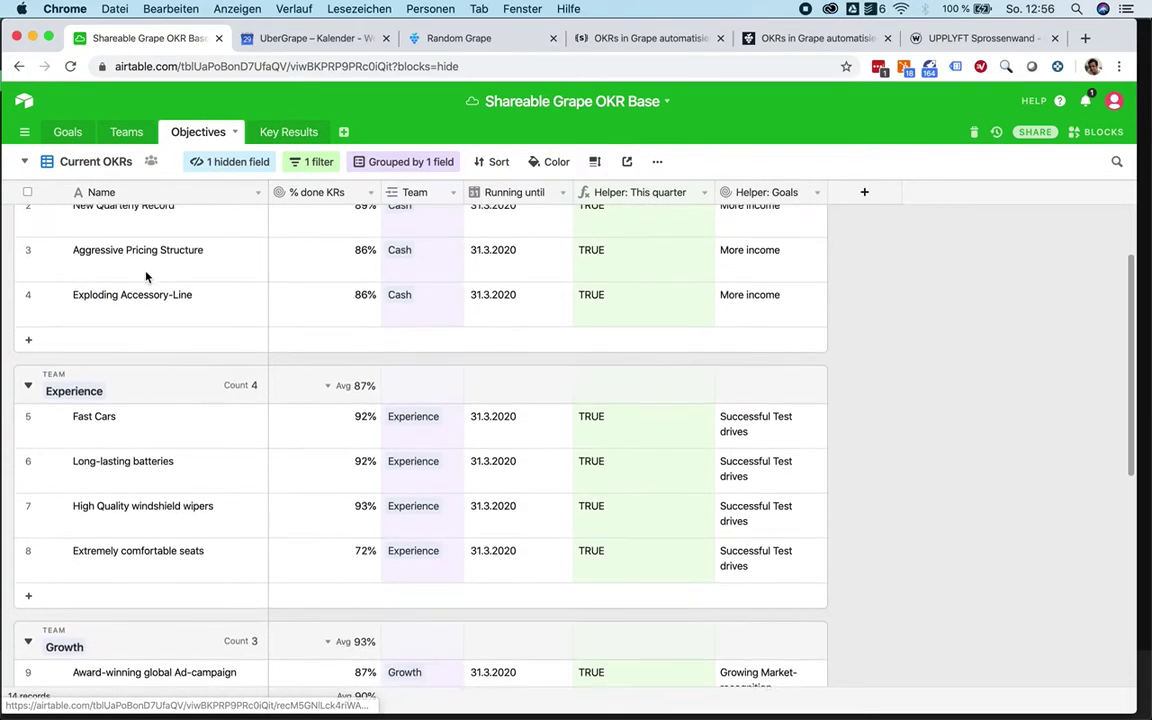
scroll(146, 277, "down", 5)
scroll(146, 277, "up", 7)
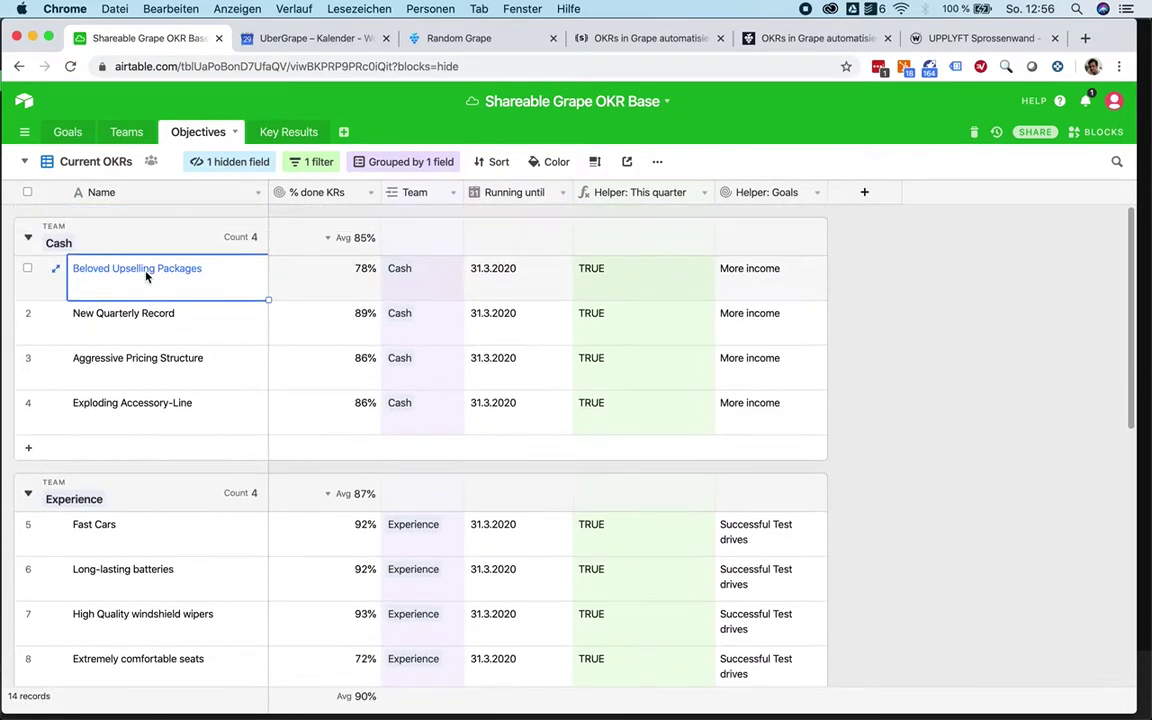
left_click_drag(135, 285, 135, 400)
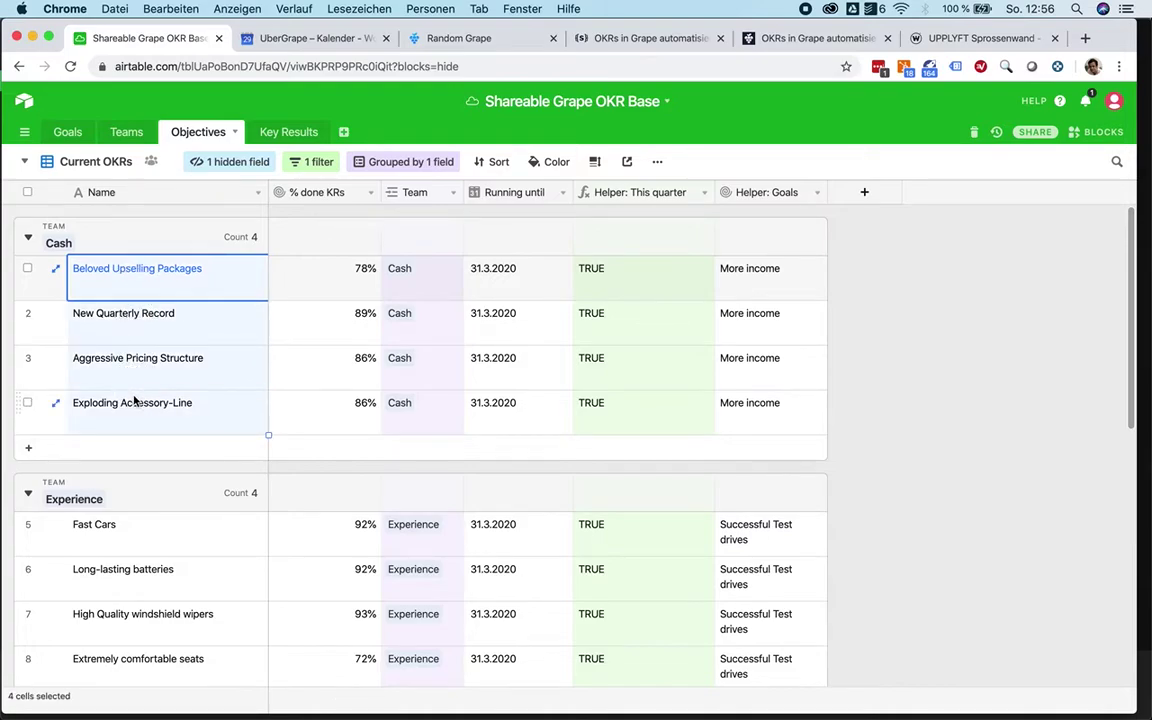
left_click(197, 341)
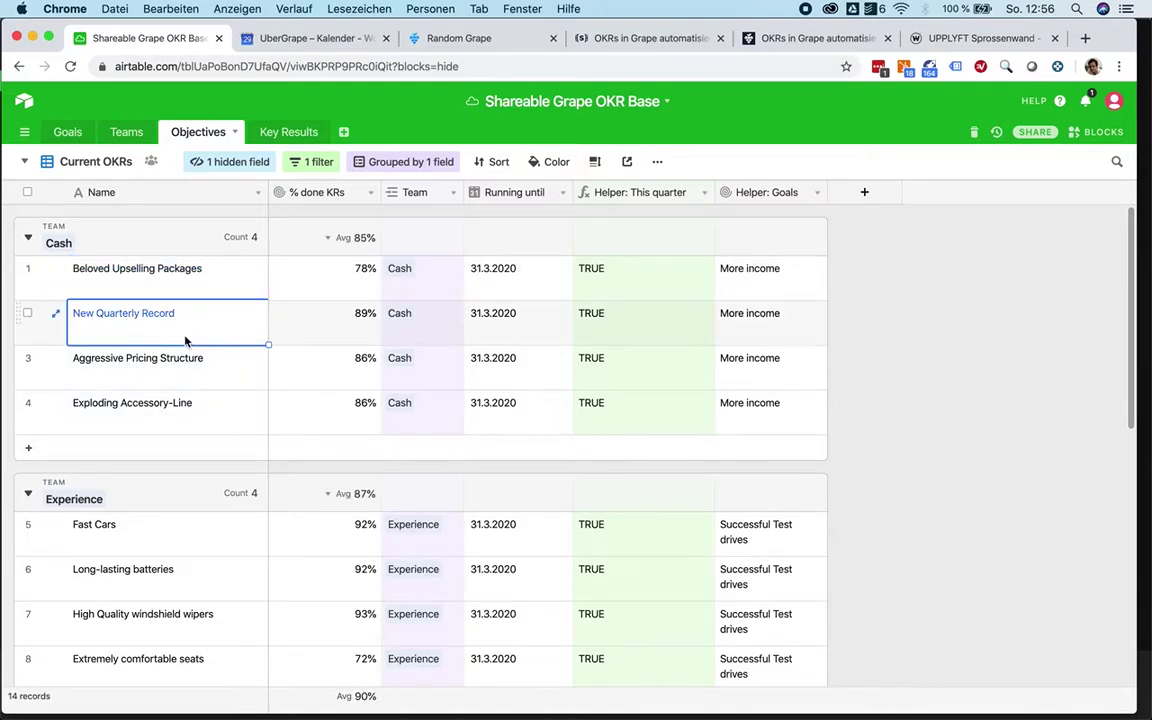
left_click(120, 291)
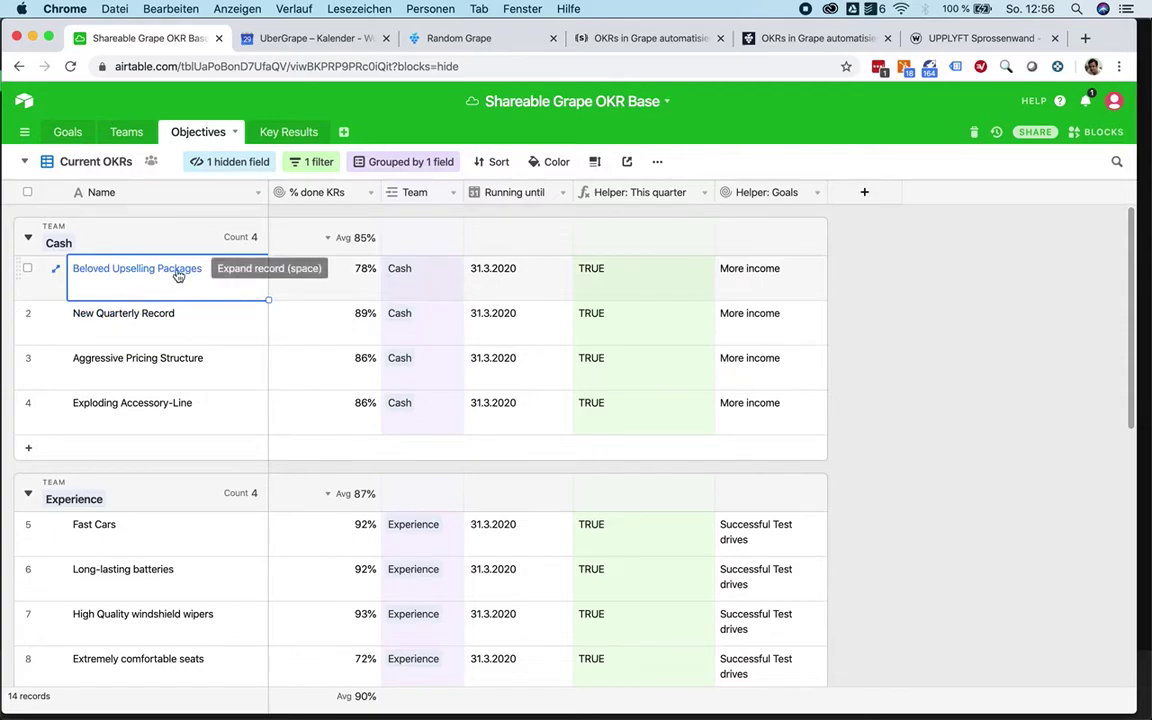
left_click(178, 313)
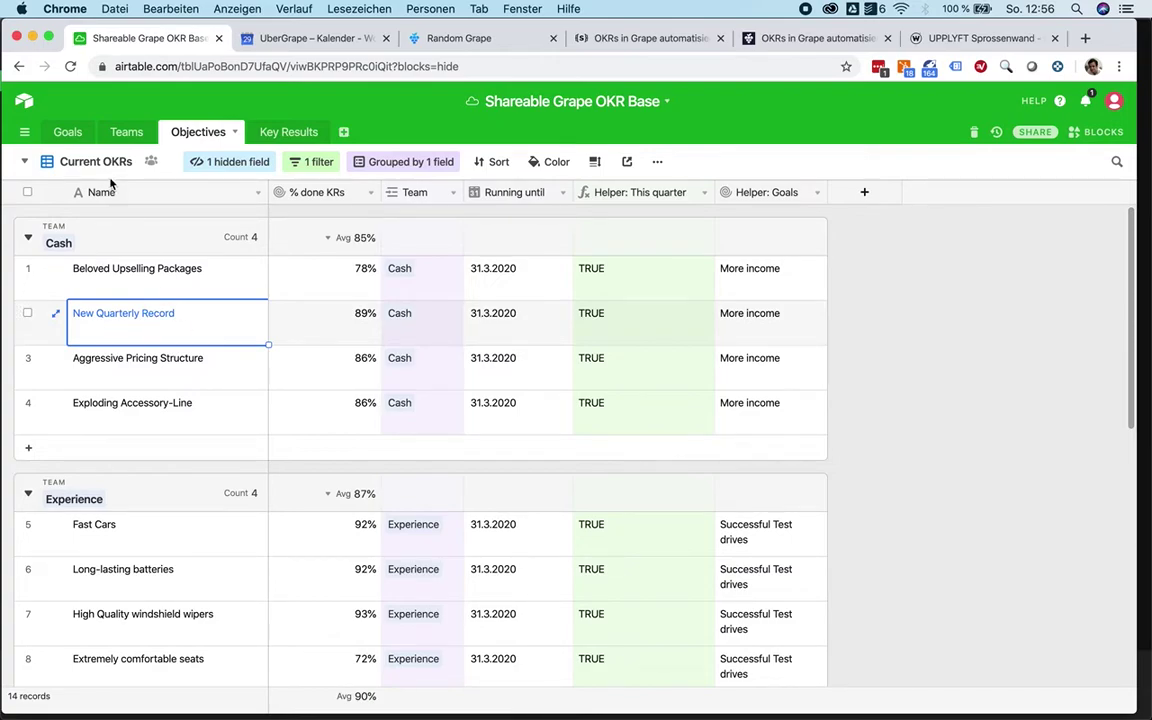
- Switch the Objectives table to the All OKRs view and look through its complete list of objectives
left_click(72, 163)
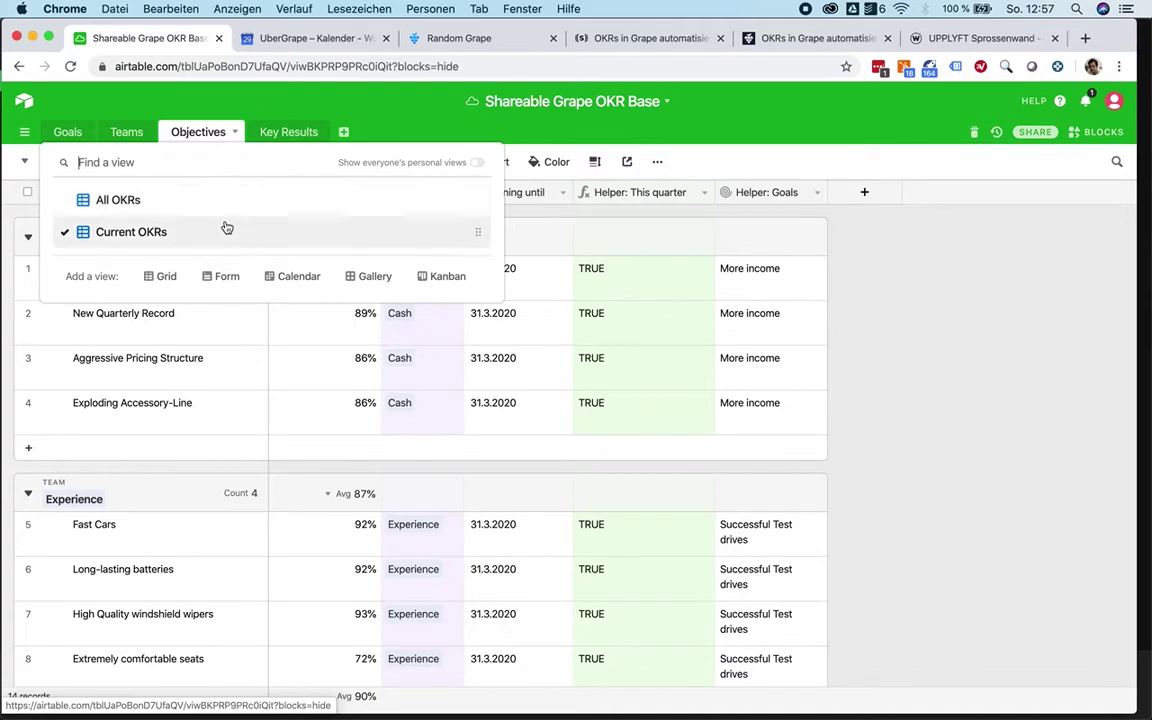
left_click(168, 330)
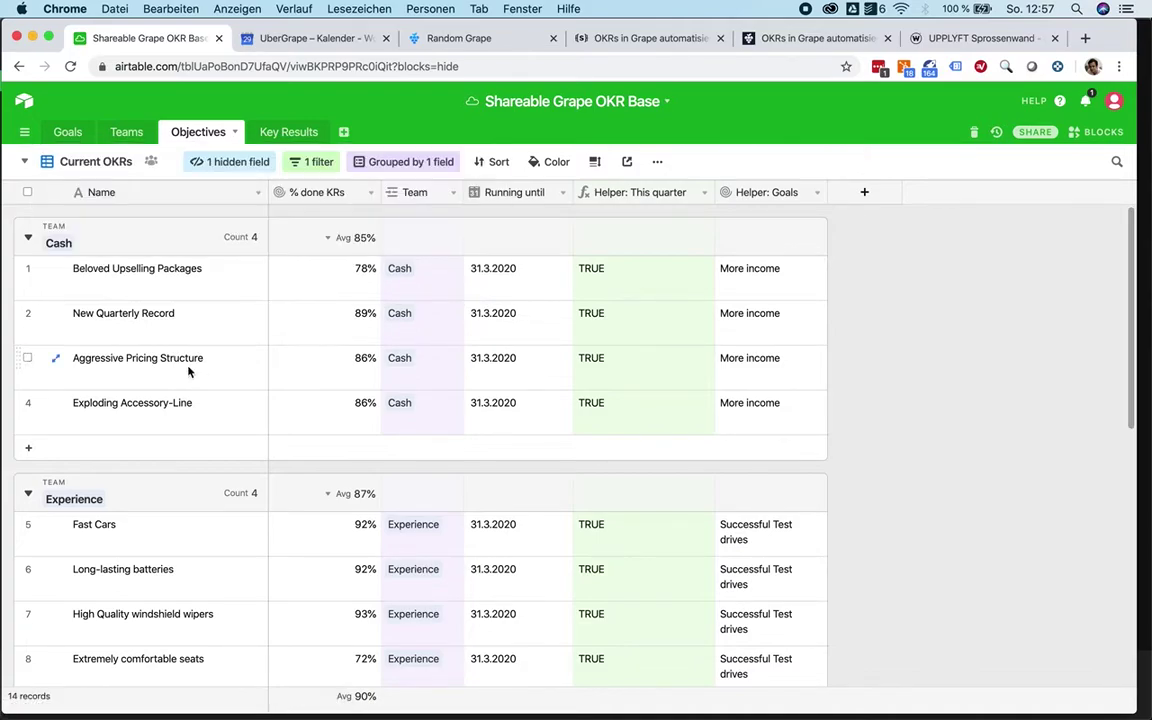
left_click(116, 161)
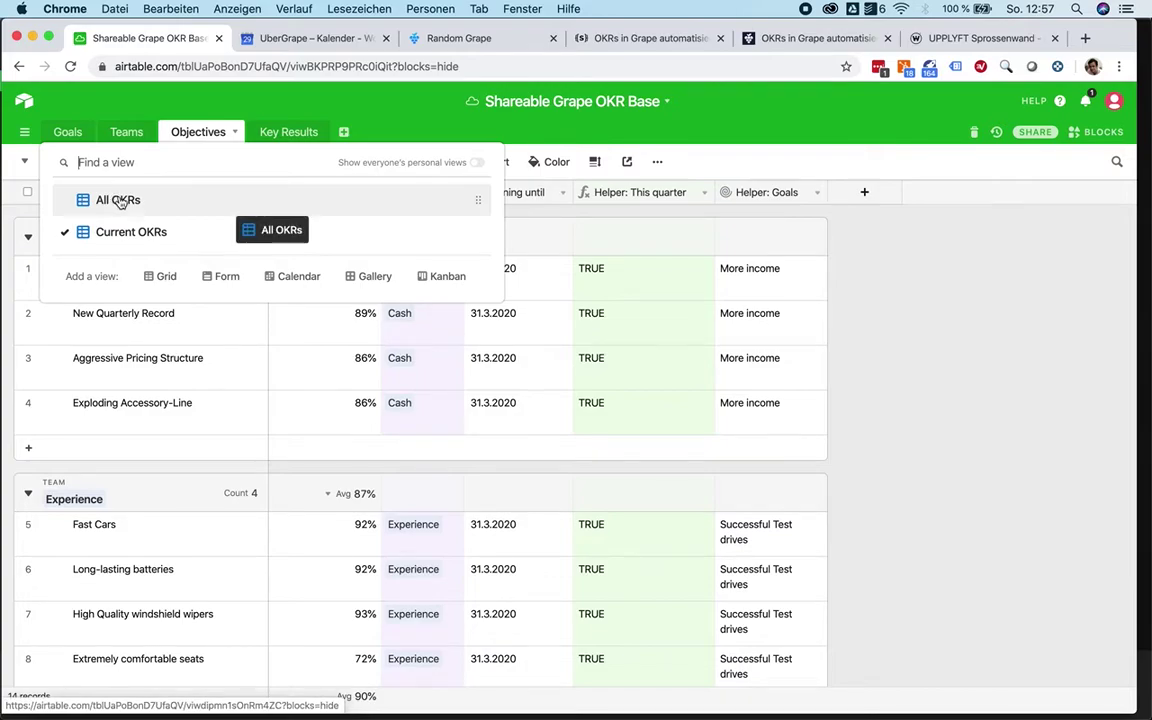
left_click(117, 199)
scroll(222, 481, "down", 5)
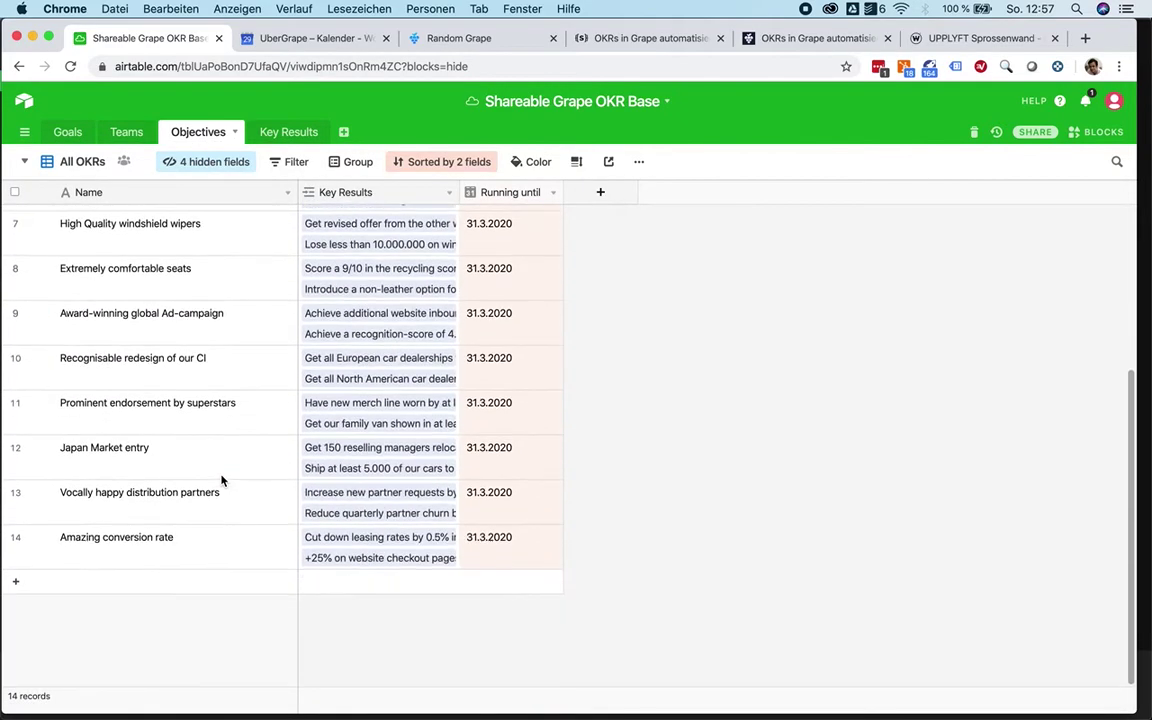
scroll(222, 481, "up", 5)
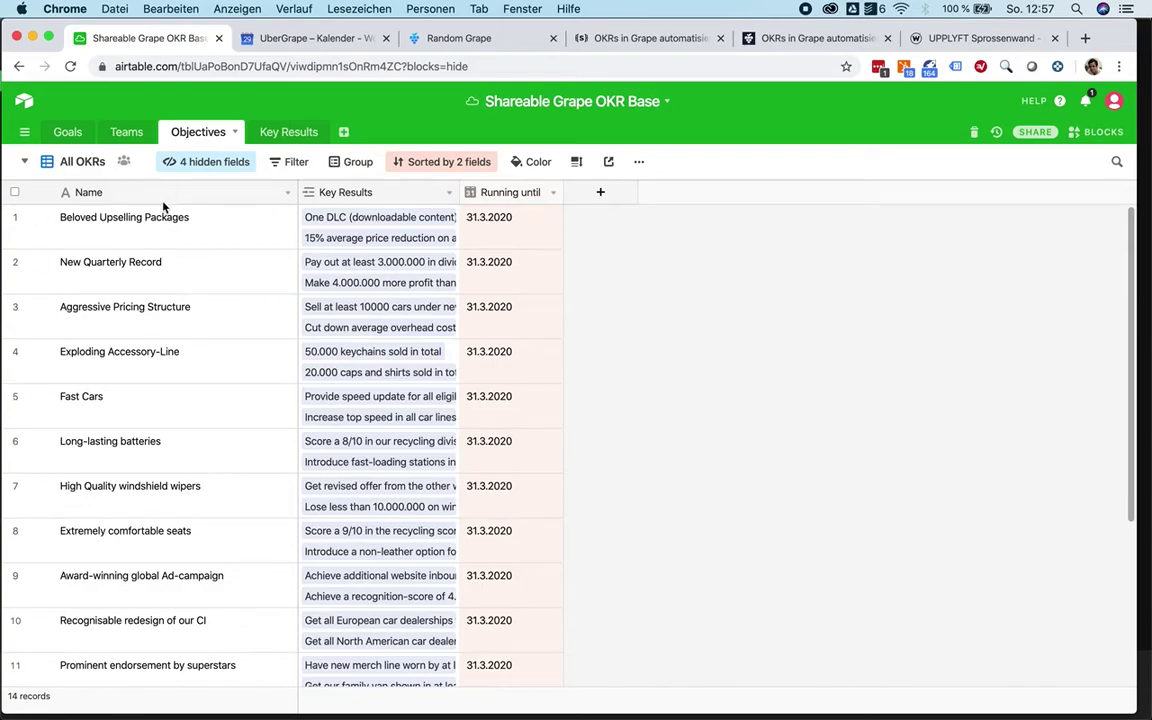
- Set the Running until date of the Exploding Accessory-Line objective to 30.6.2020
left_click_drag(160, 217, 152, 545)
left_click(152, 545)
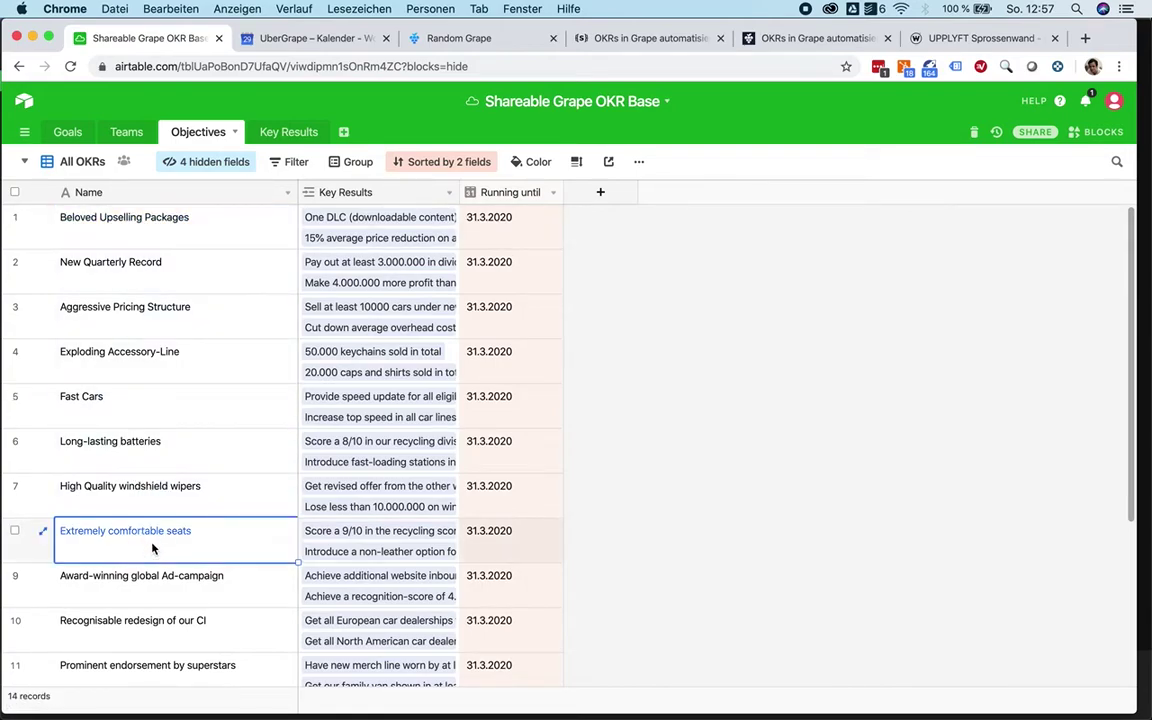
left_click(514, 355)
left_click(516, 352)
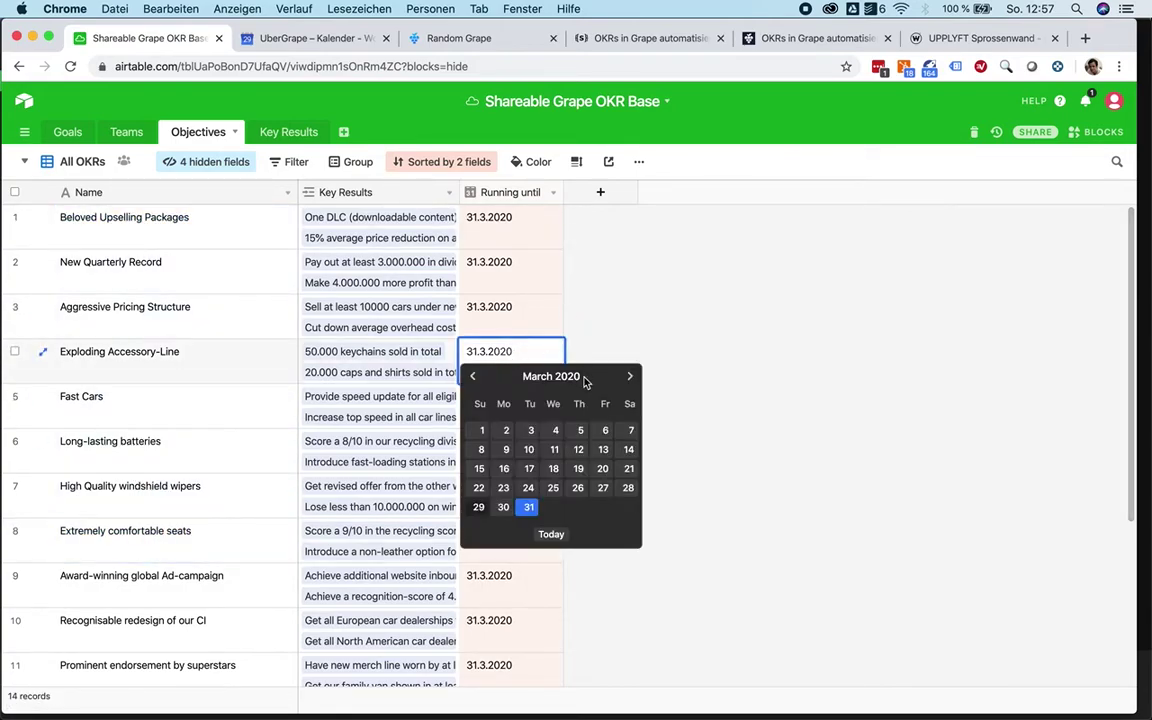
left_click(630, 377)
left_click(630, 377)
left_click(630, 377)
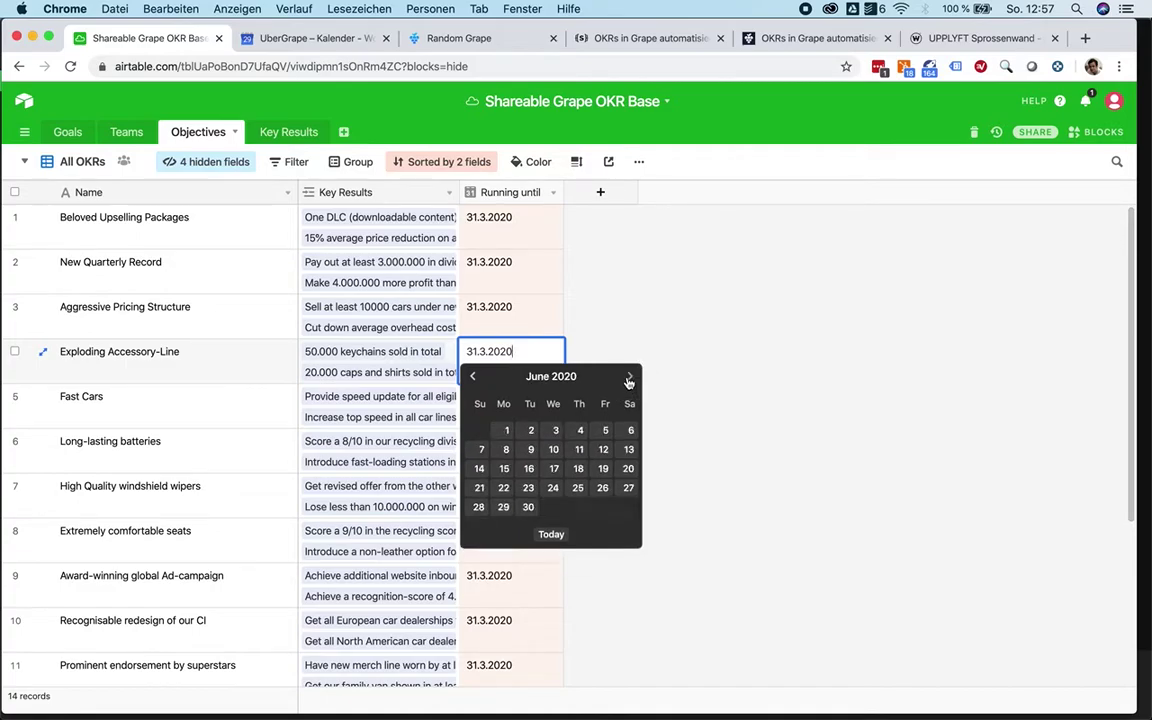
left_click(528, 507)
- Switch the Objectives table to the Current OKRs view and check which objectives are listed for the Cash team
left_click(86, 162)
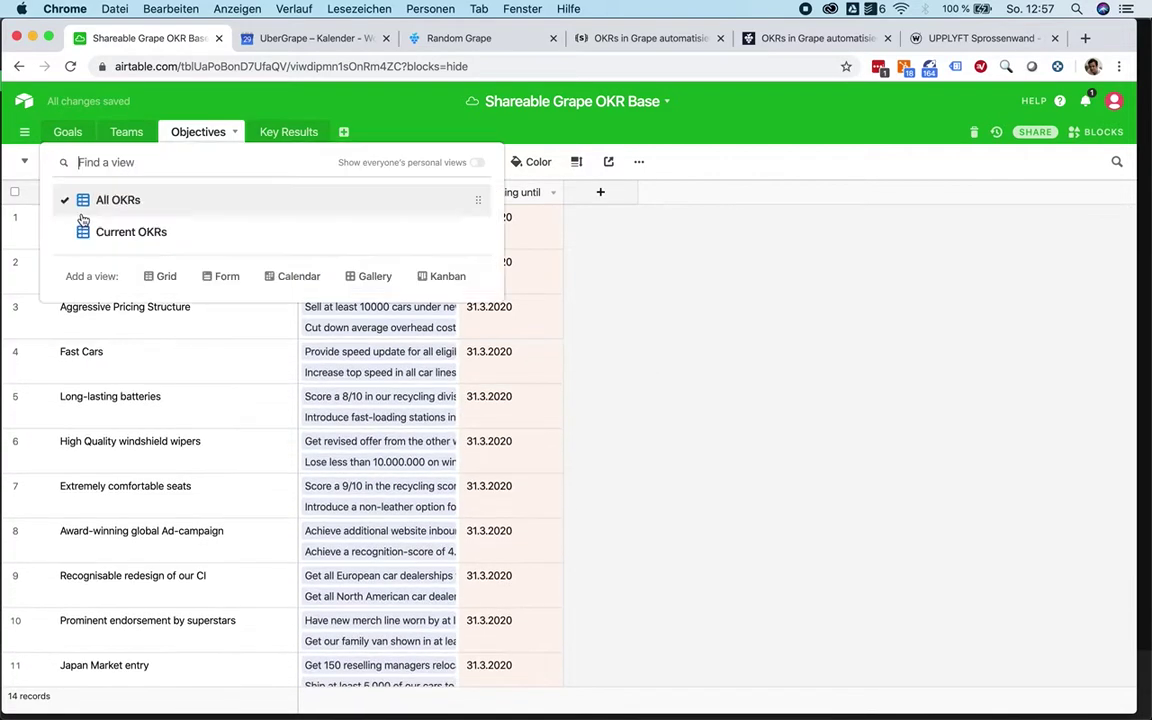
left_click(92, 233)
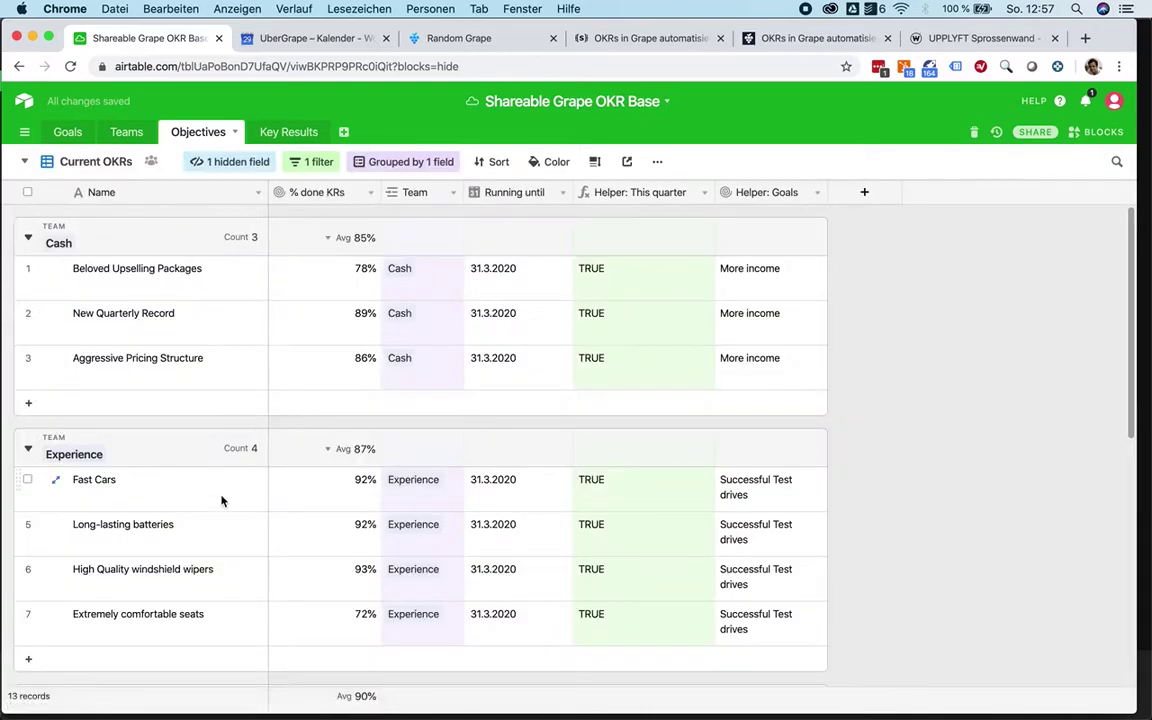
scroll(222, 500, "down", 1)
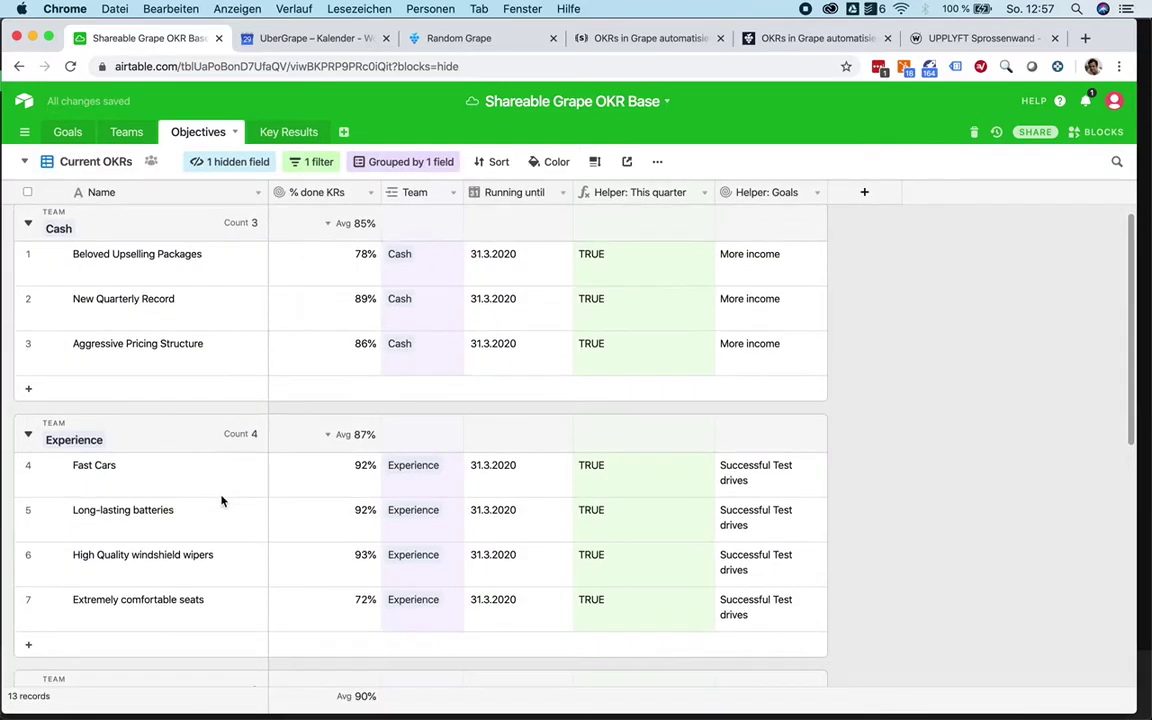
- In the All OKRs view, fill the 31.3.2020 date from Amazing conversion rate down to the Exploding Accessory-Line objective
left_click(85, 162)
left_click(92, 205)
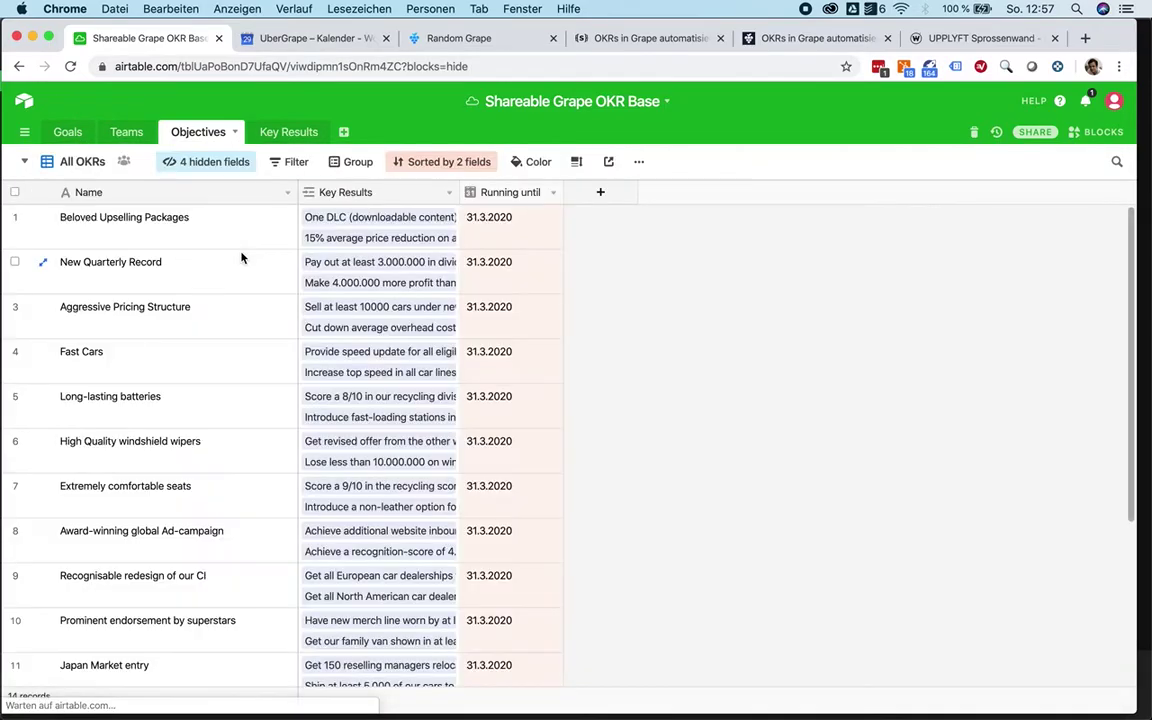
scroll(232, 447, "down", 5)
left_click(515, 498)
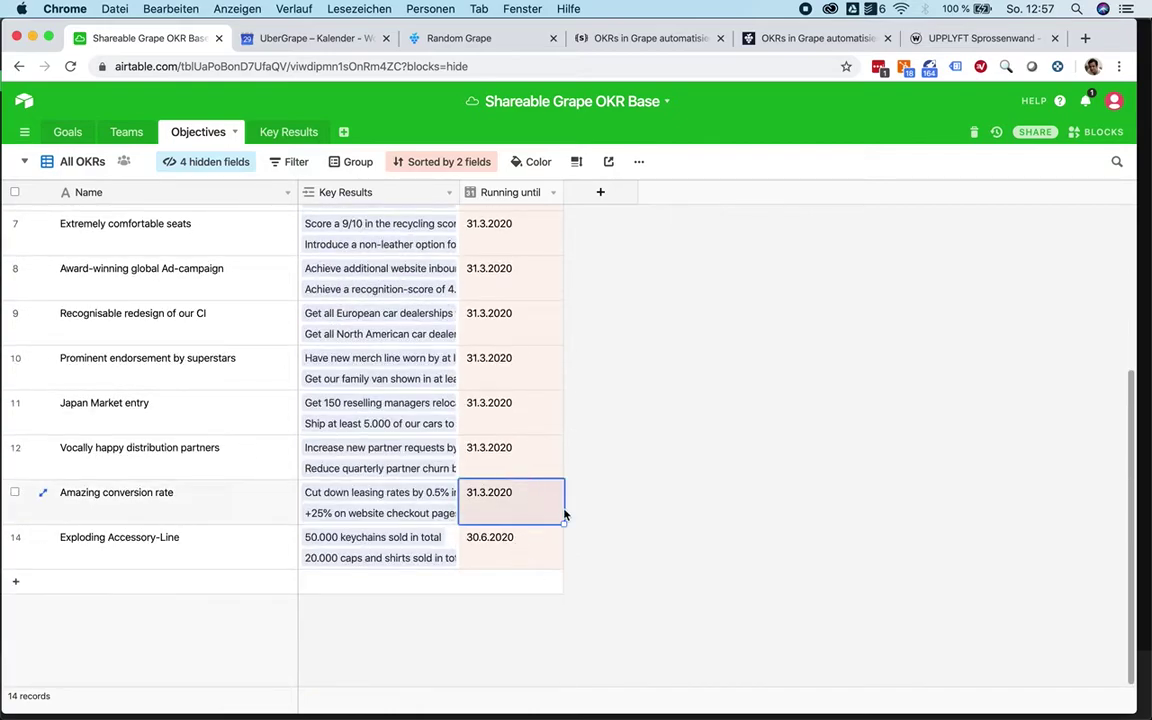
left_click_drag(563, 524, 563, 552)
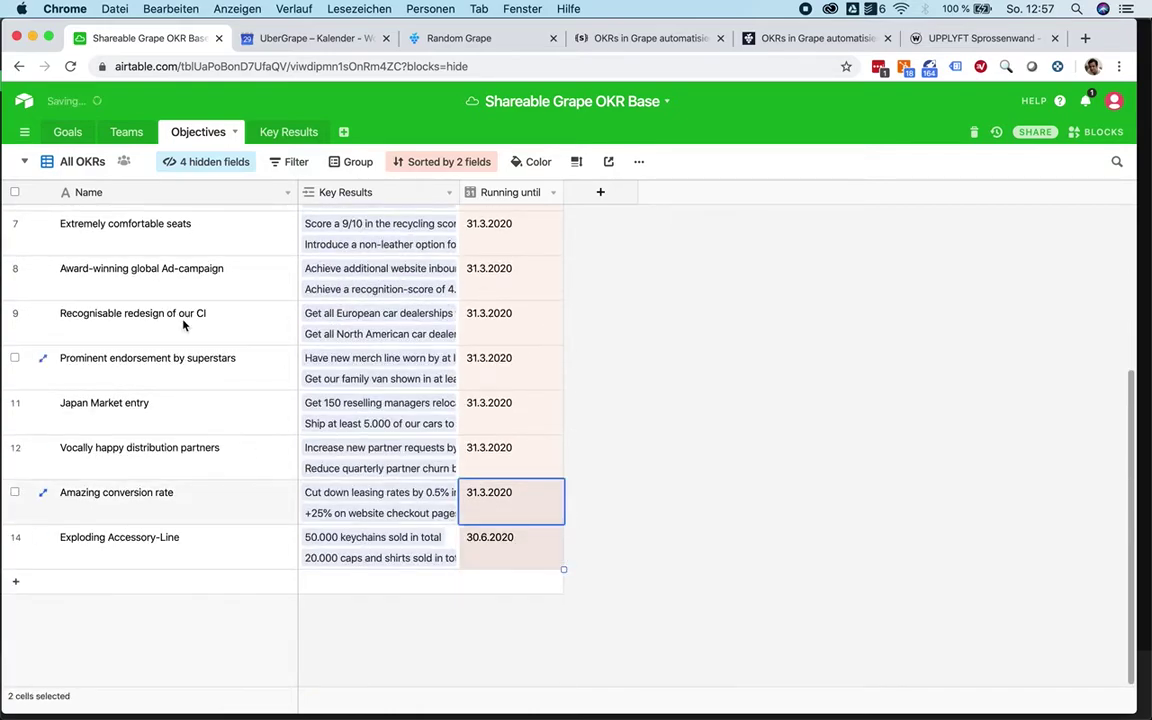
- Return to the Current OKRs view and review the Cash team's objectives for Exploding Accessory-Line
left_click(80, 163)
left_click(82, 230)
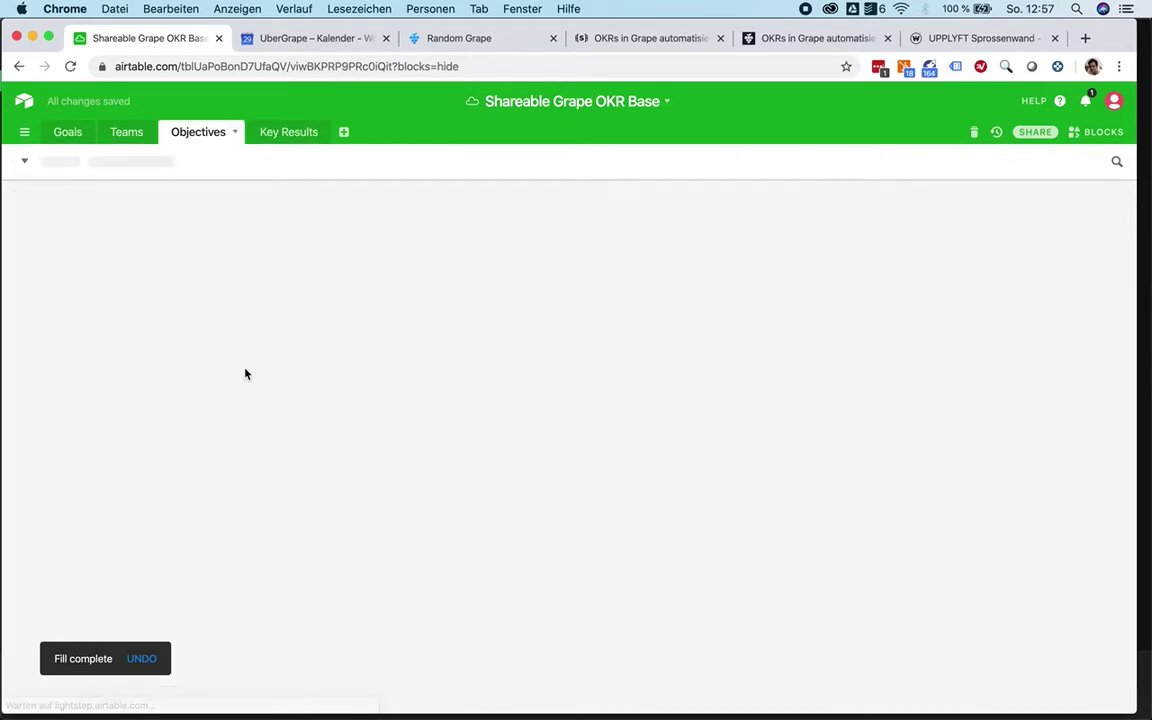
left_click(150, 300)
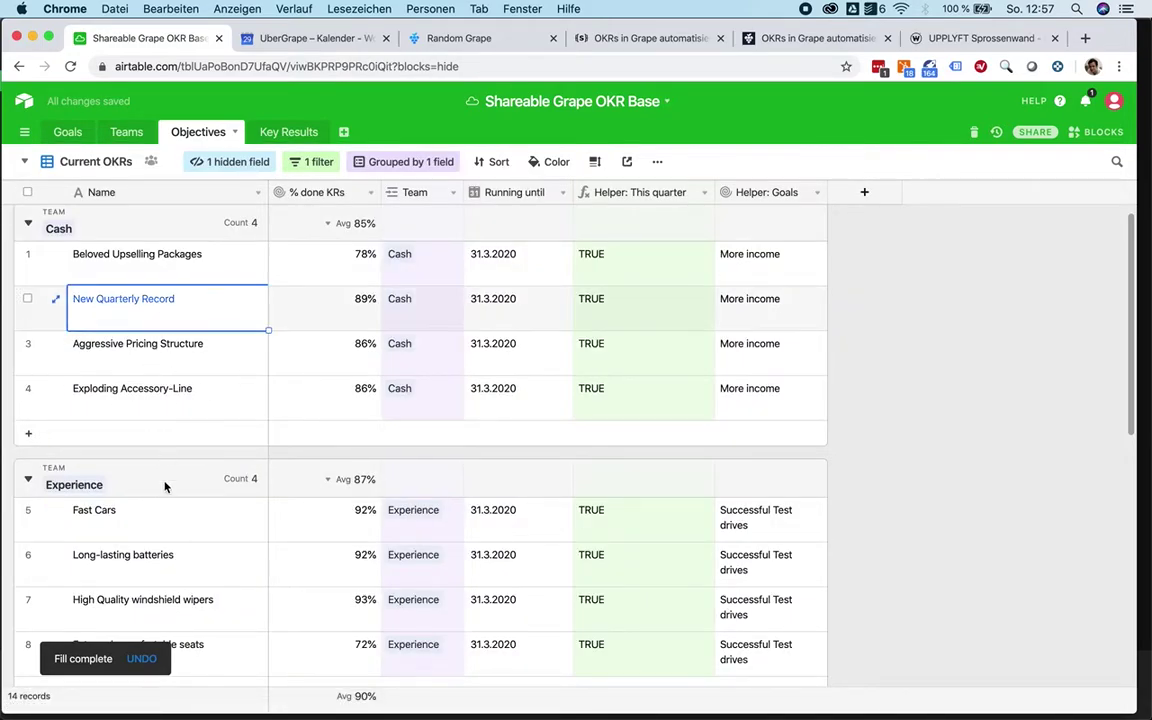
left_click(183, 372)
- Examine the % done KRs values of the Cash team and the field's rollup configuration, leaving it unsaved
left_click_drag(318, 258, 307, 387)
double_click(316, 192)
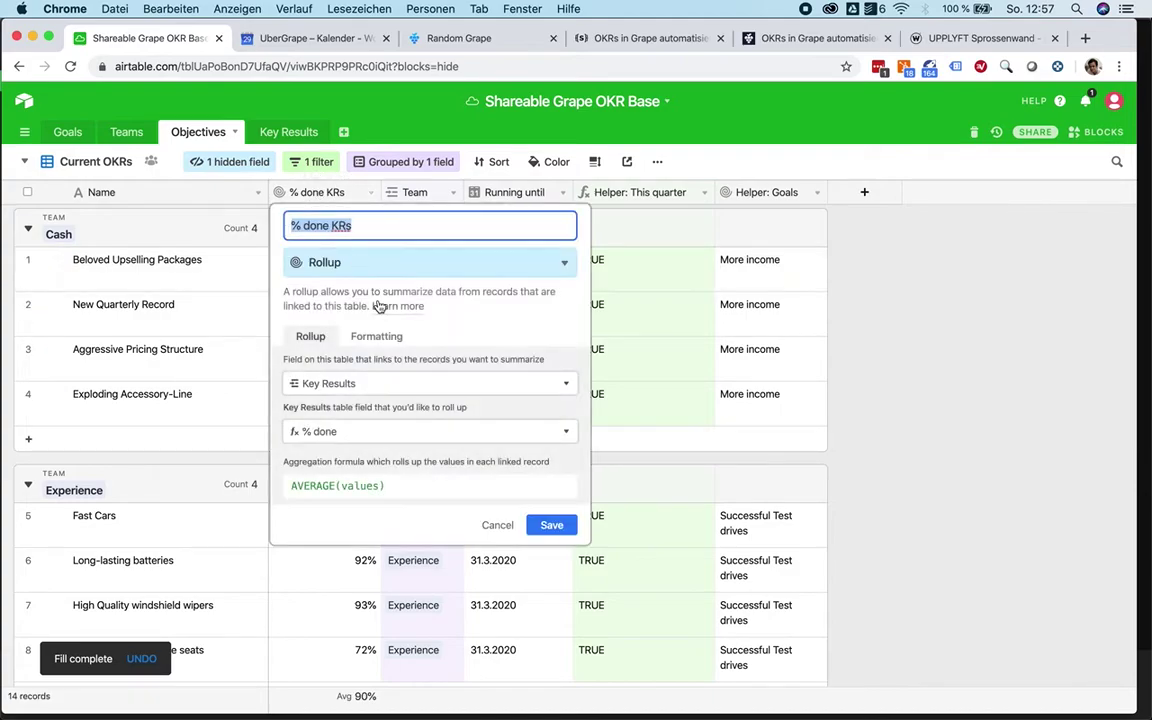
left_click(668, 309)
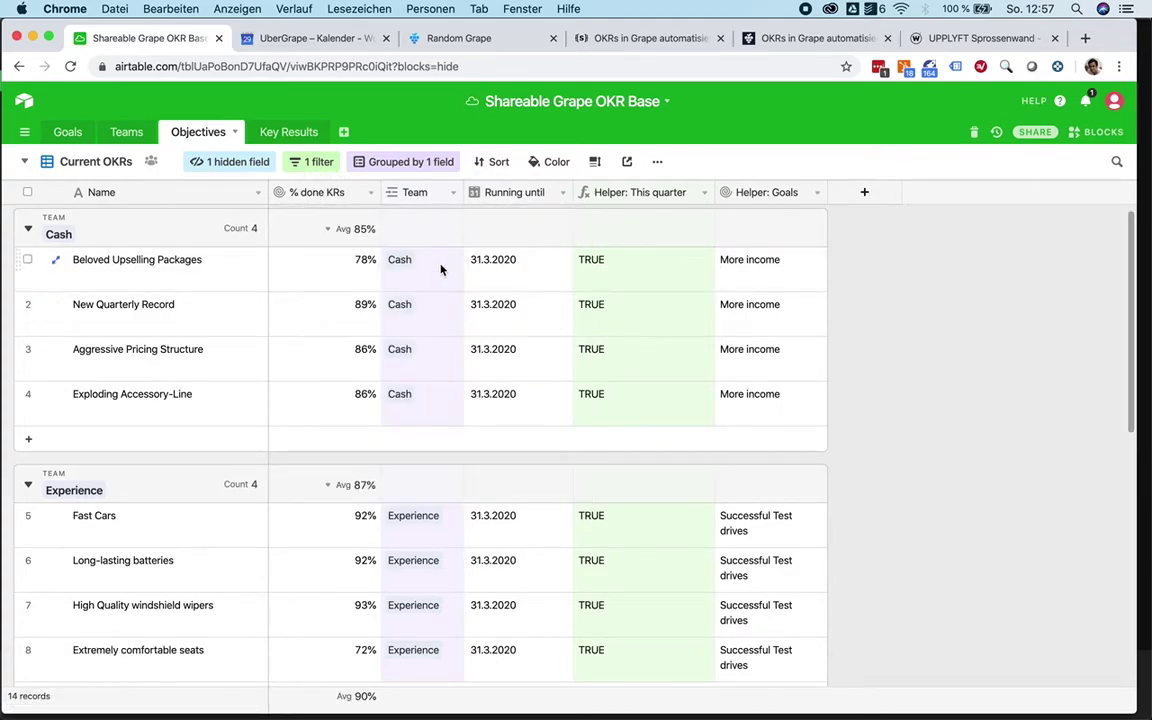
left_click_drag(320, 252, 347, 395)
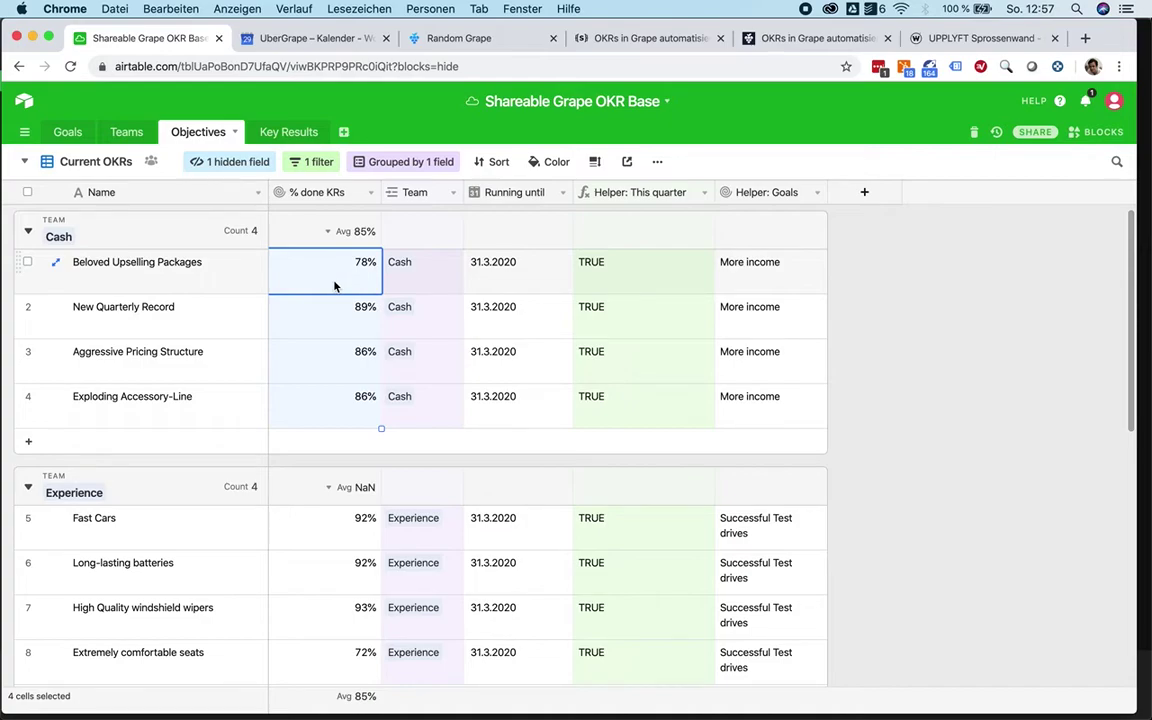
- Review the Team column for the Cash objectives and look through the other teams' groups down to Network
left_click_drag(447, 262, 437, 410)
scroll(437, 410, "down", 6)
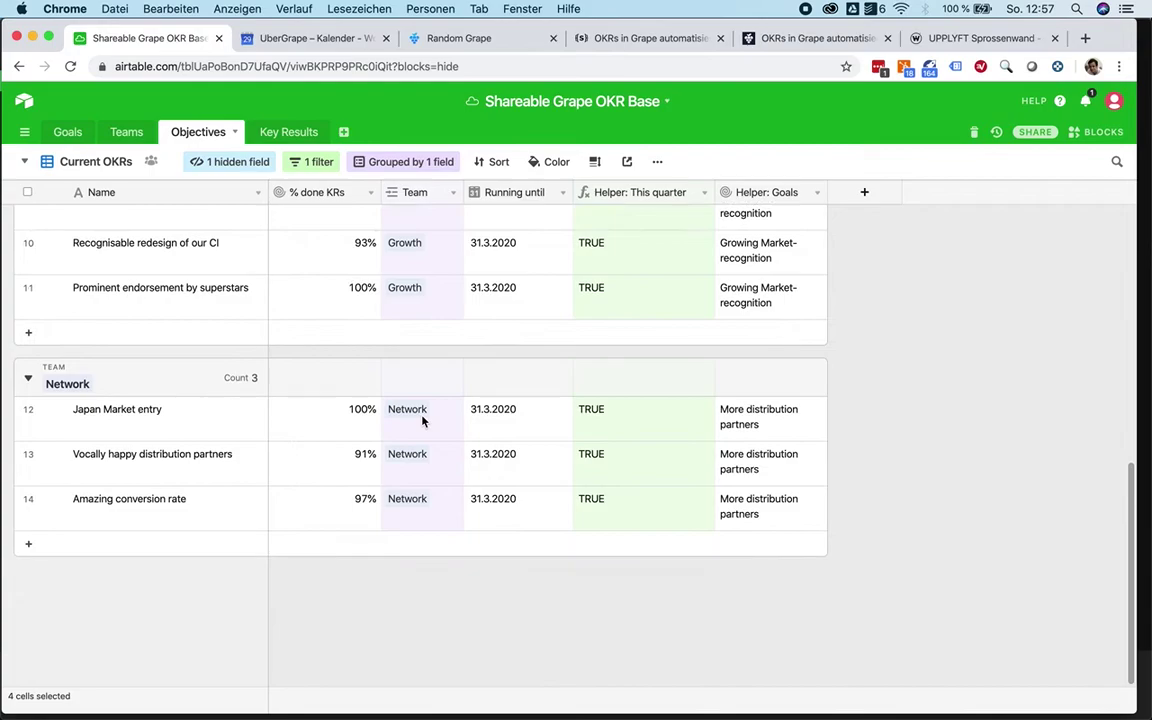
scroll(447, 438, "up", 3)
scroll(447, 438, "up", 5)
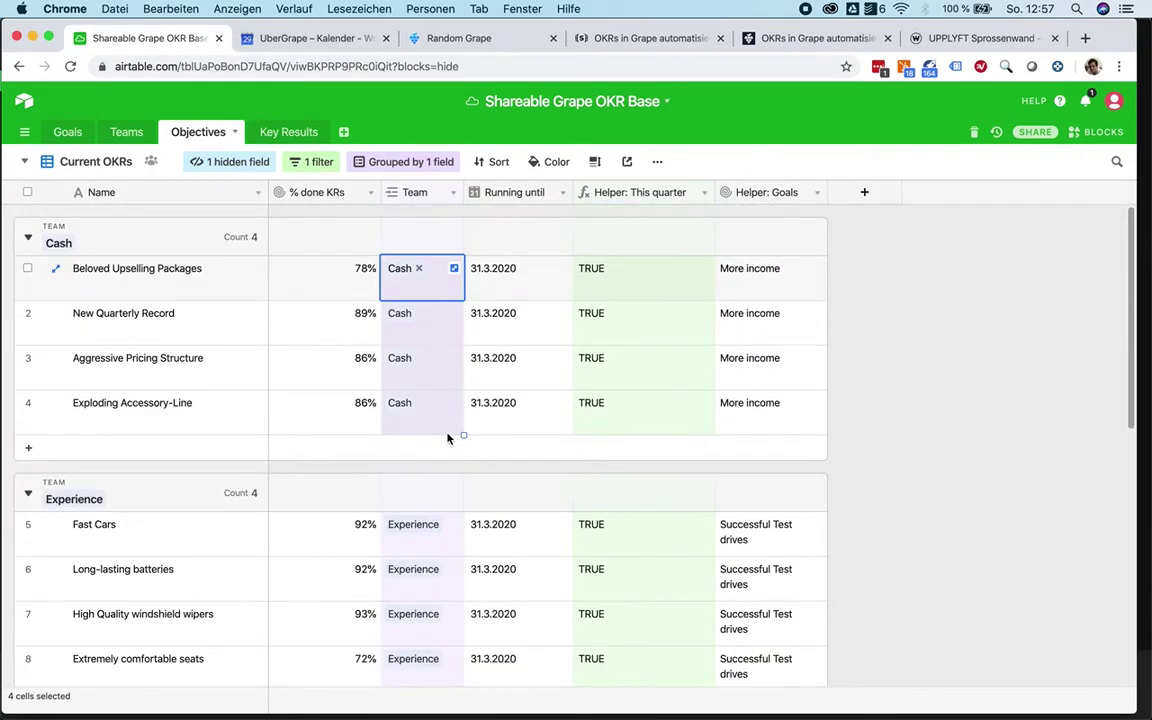
left_click(234, 272)
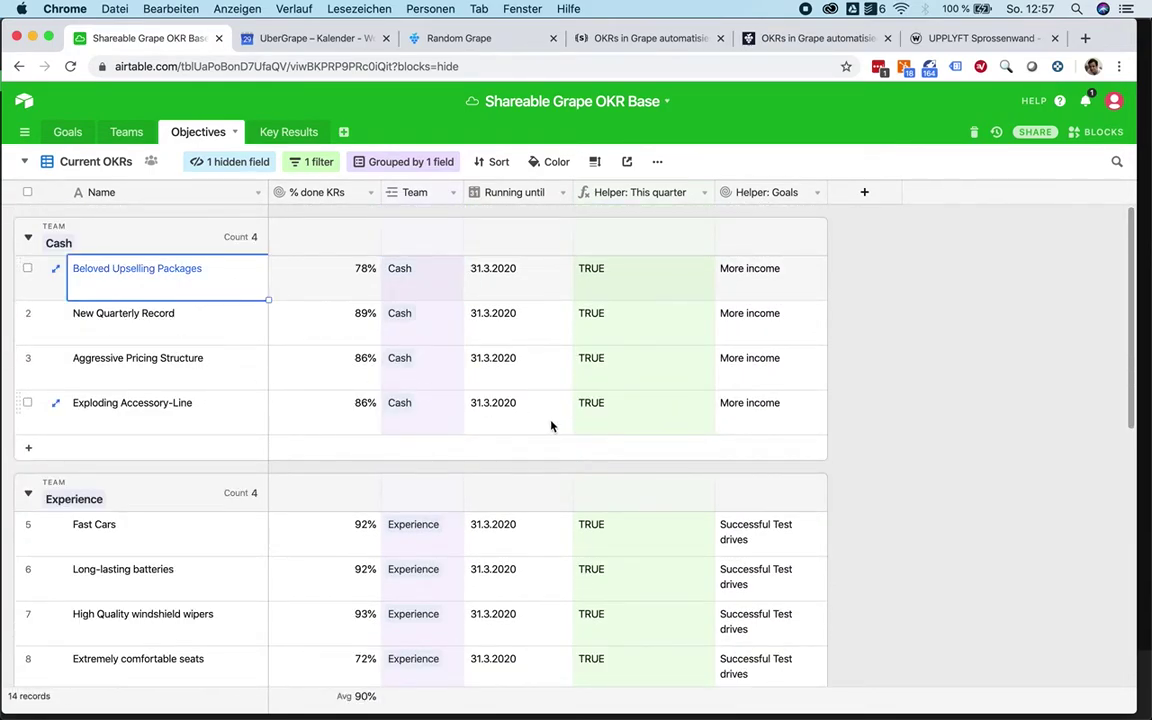
- Open the Key Results table and review the Cash team's key results under Aggressive Pricing Structure and Beloved Upselling Packages
left_click(292, 140)
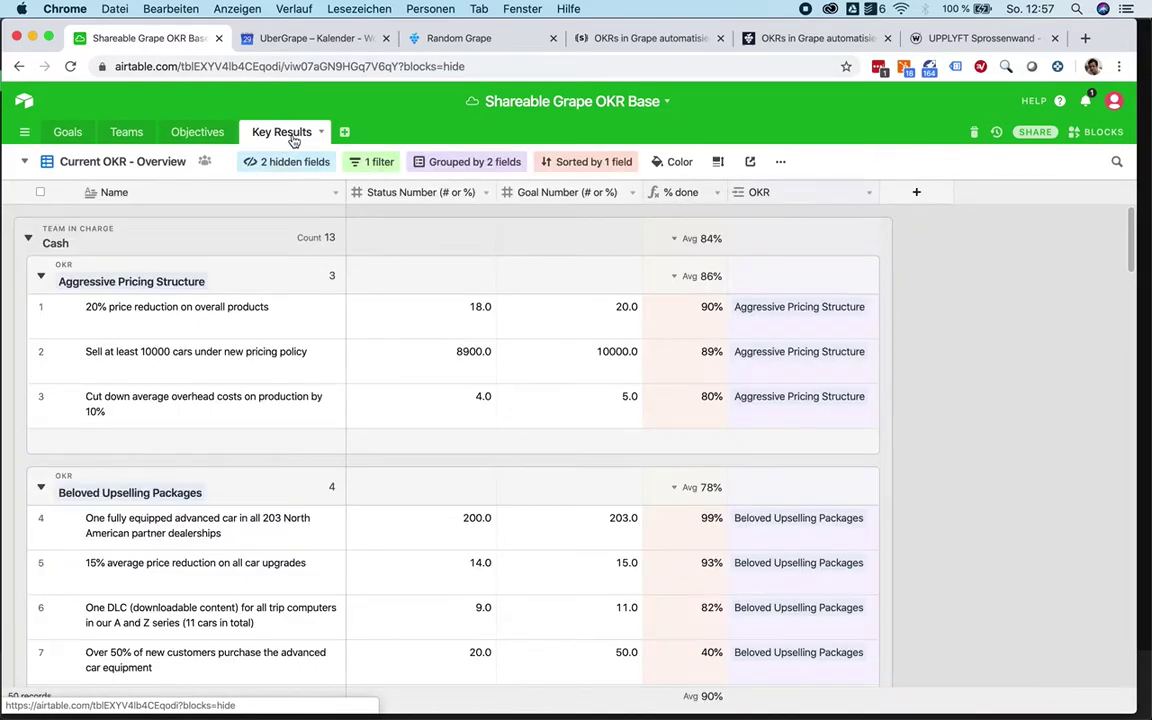
left_click(248, 312)
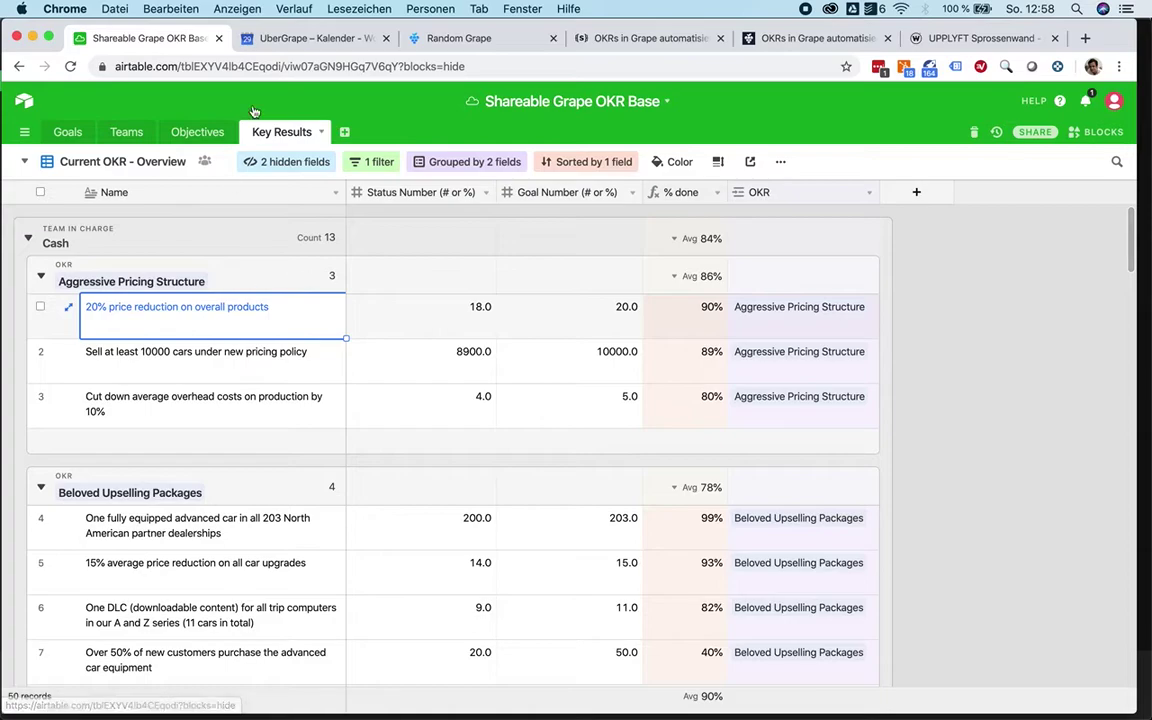
scroll(258, 292, "down", 1)
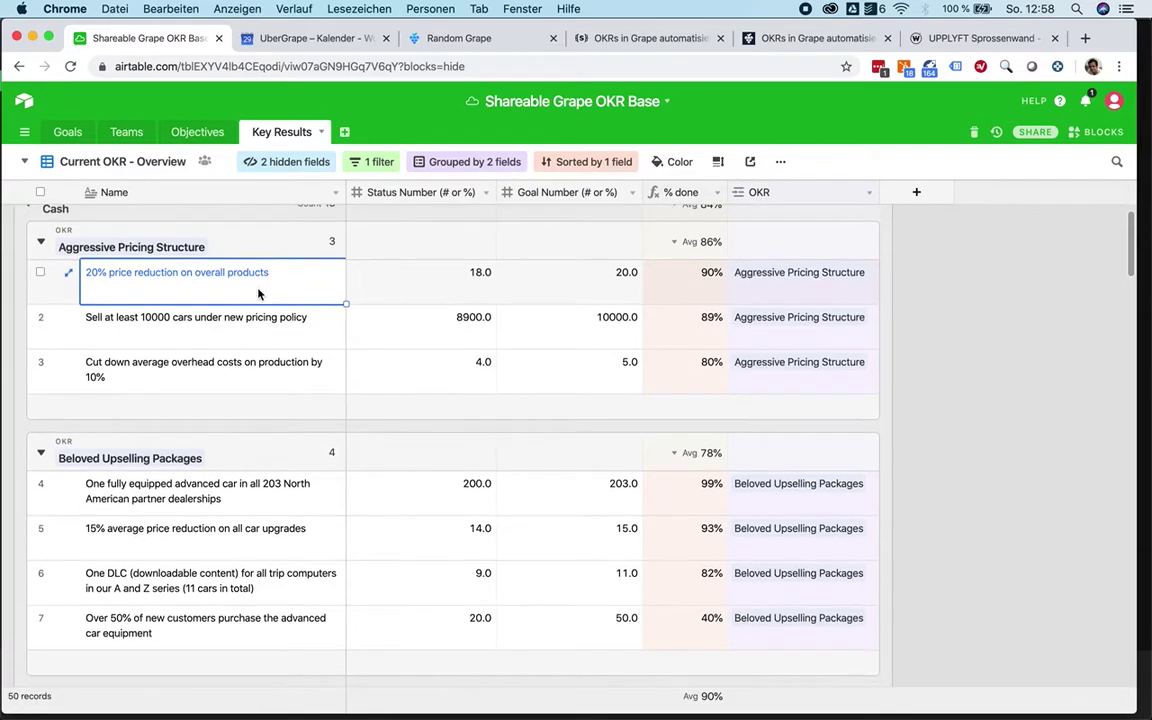
scroll(258, 293, "up", 1)
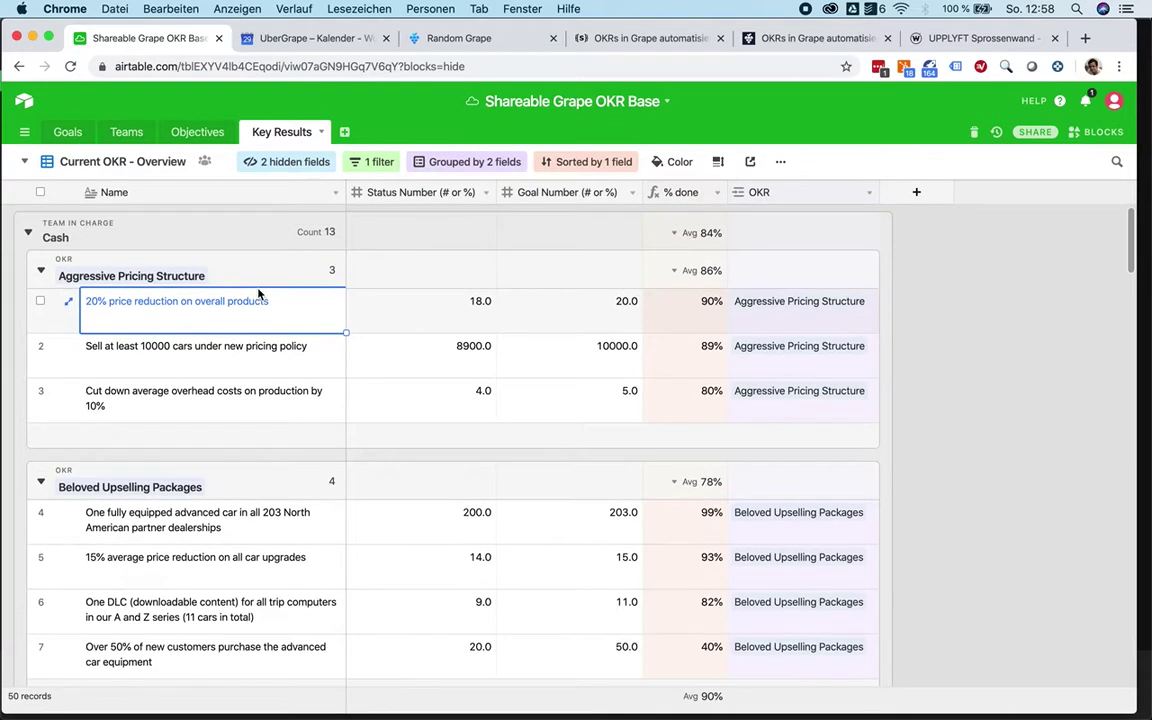
- Collapse the Cash, Experience and Growth groups to bring up the Network team's key results
left_click(30, 232)
left_click(28, 283)
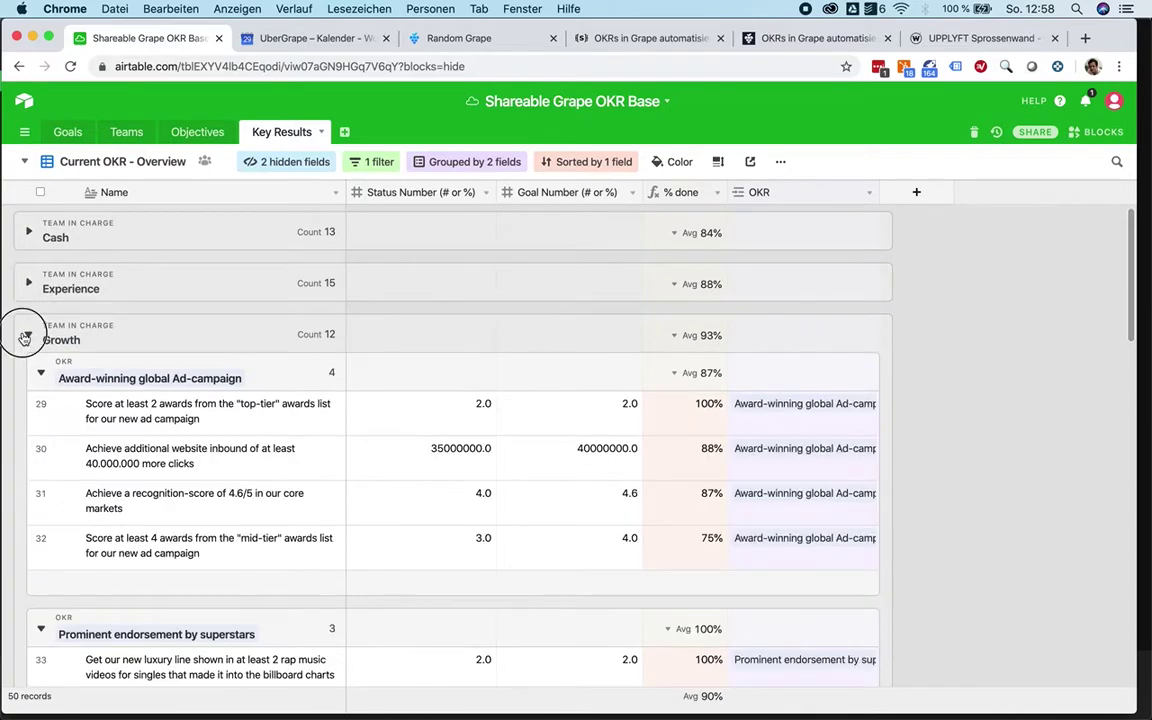
left_click(28, 334)
scroll(78, 510, "down", 2)
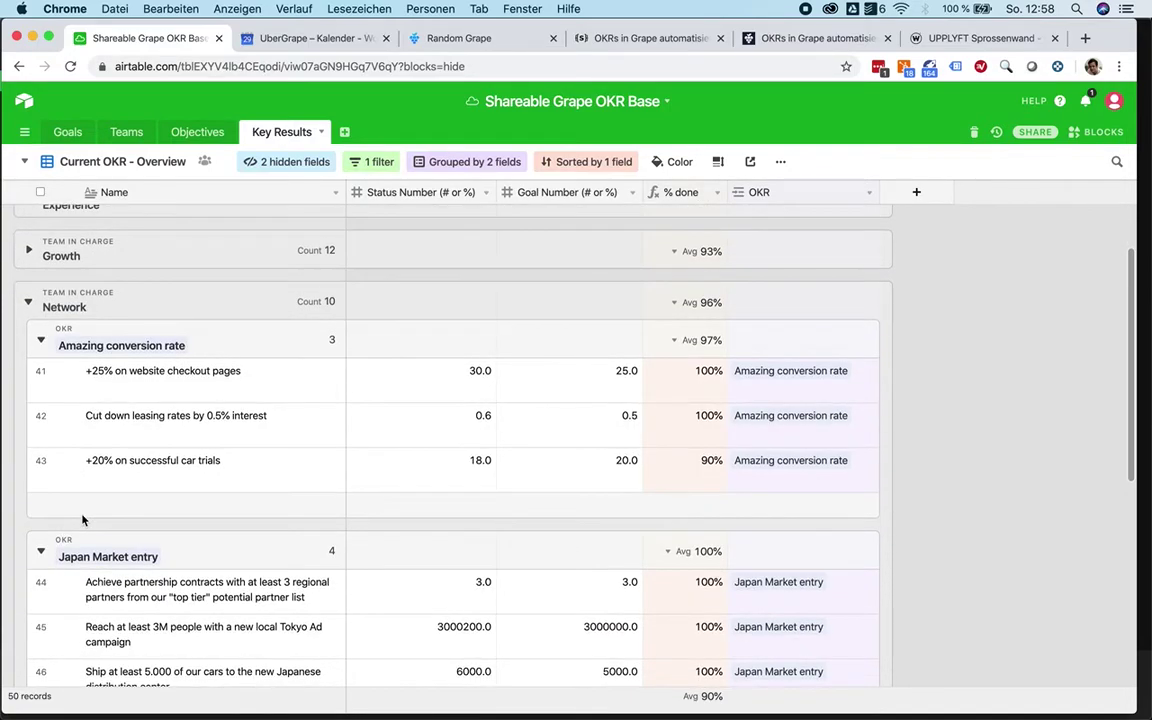
- Check the More distribution partners goal in the Goals table, then review the Amazing conversion rate key results in the Key Results table
left_click(66, 132)
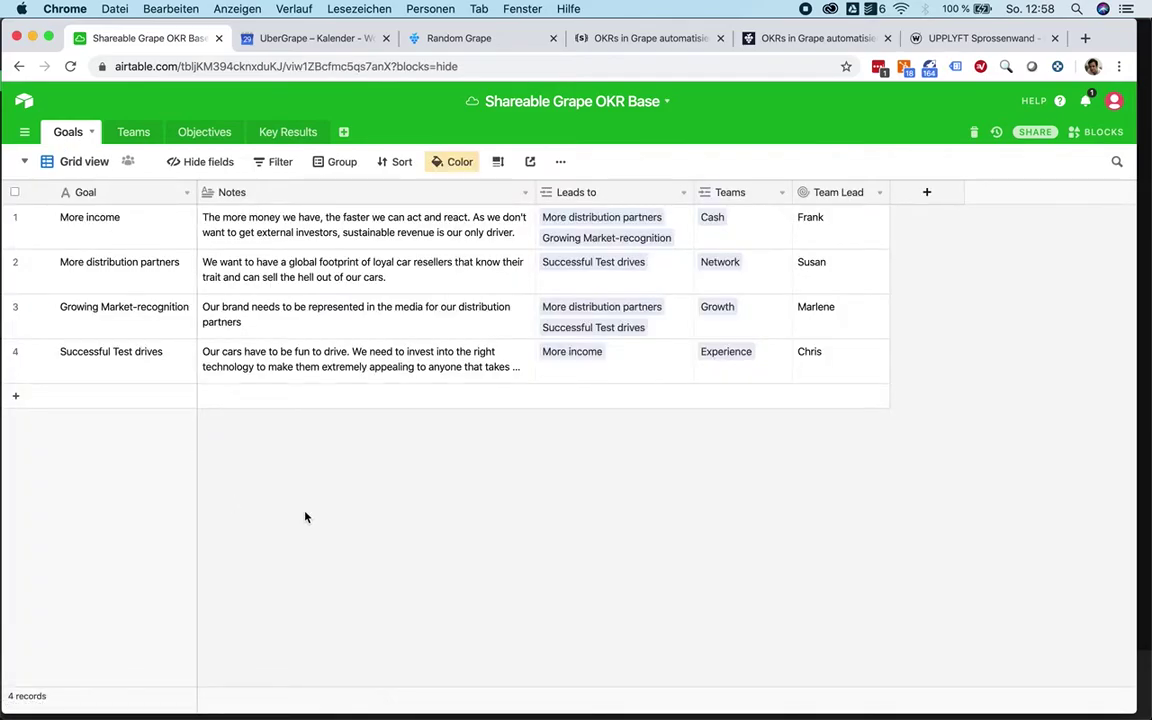
left_click(146, 262)
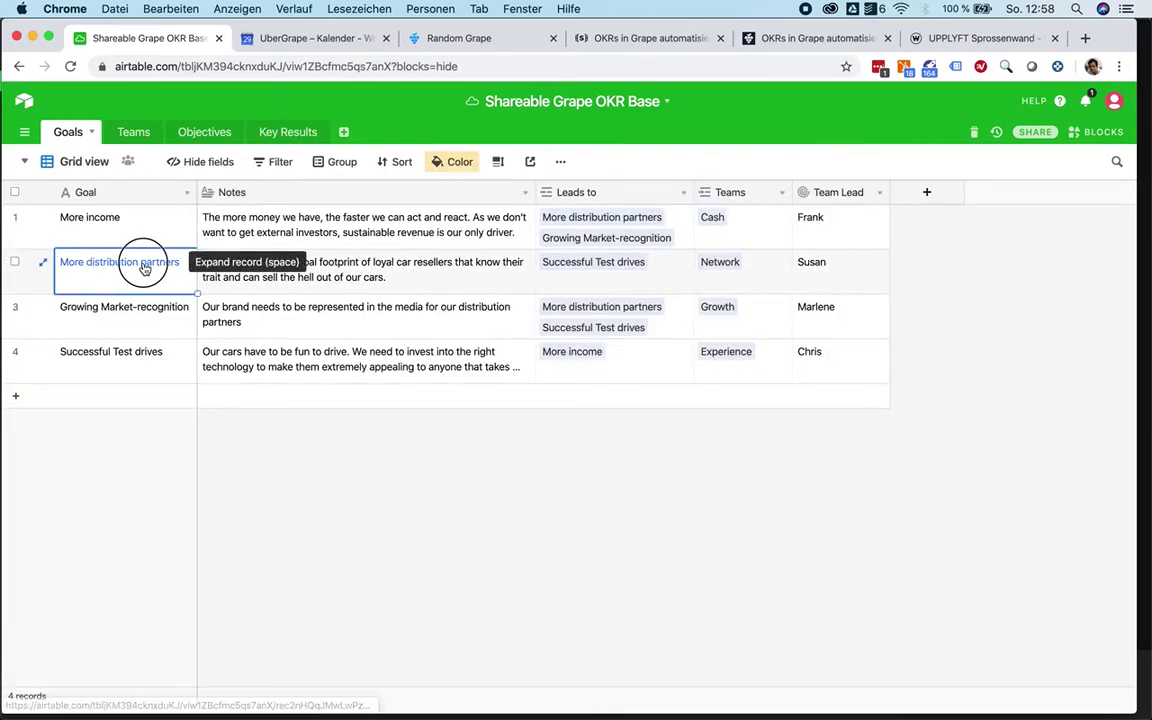
left_click(288, 132)
scroll(196, 393, "down", 2)
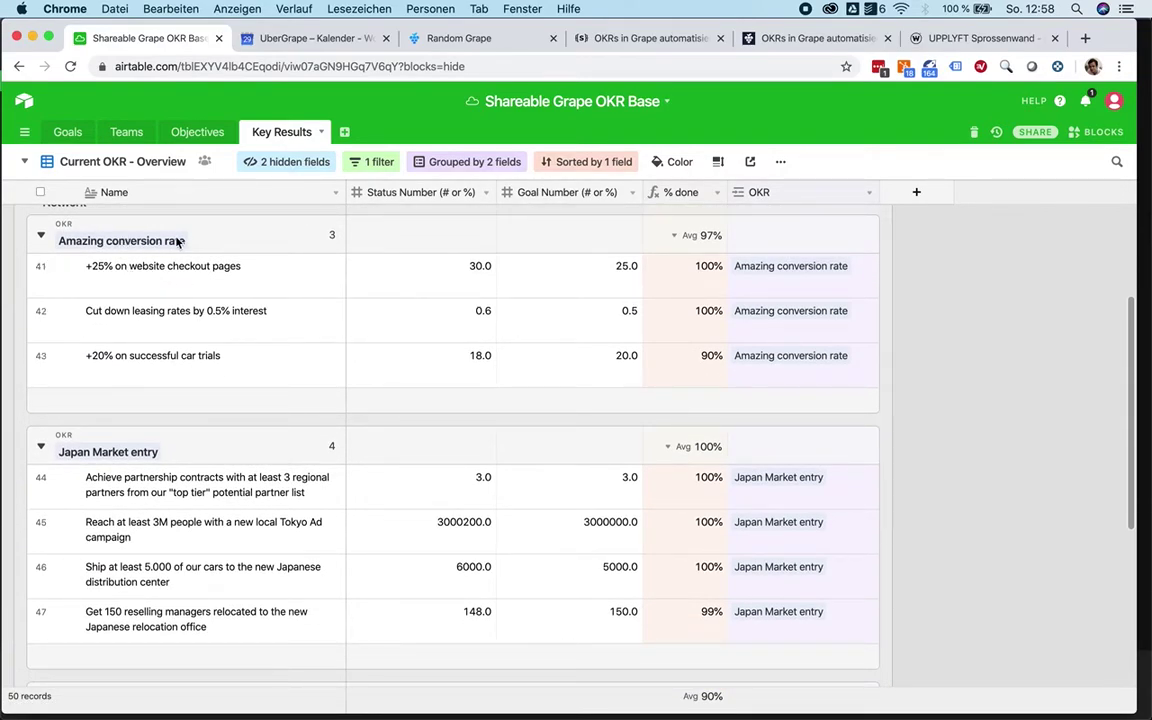
left_click_drag(159, 266, 150, 377)
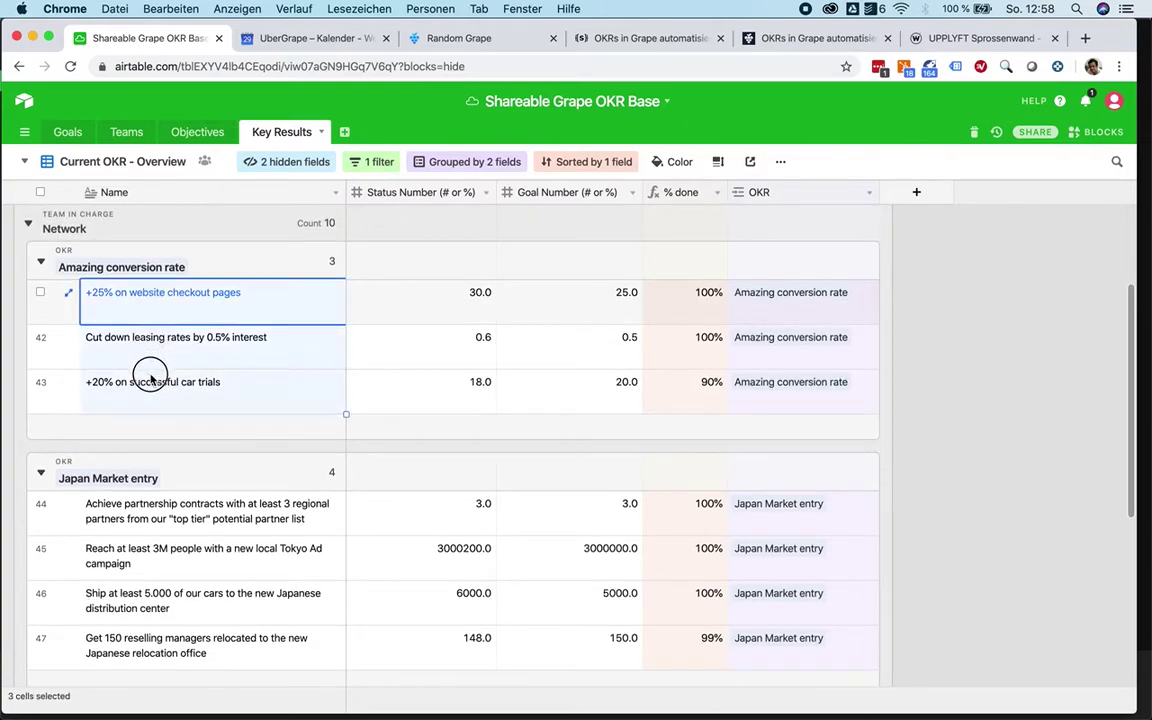
- Expand the "+25% on website checkout pages" key result to examine its fields and activity, then close the record
left_click(147, 298)
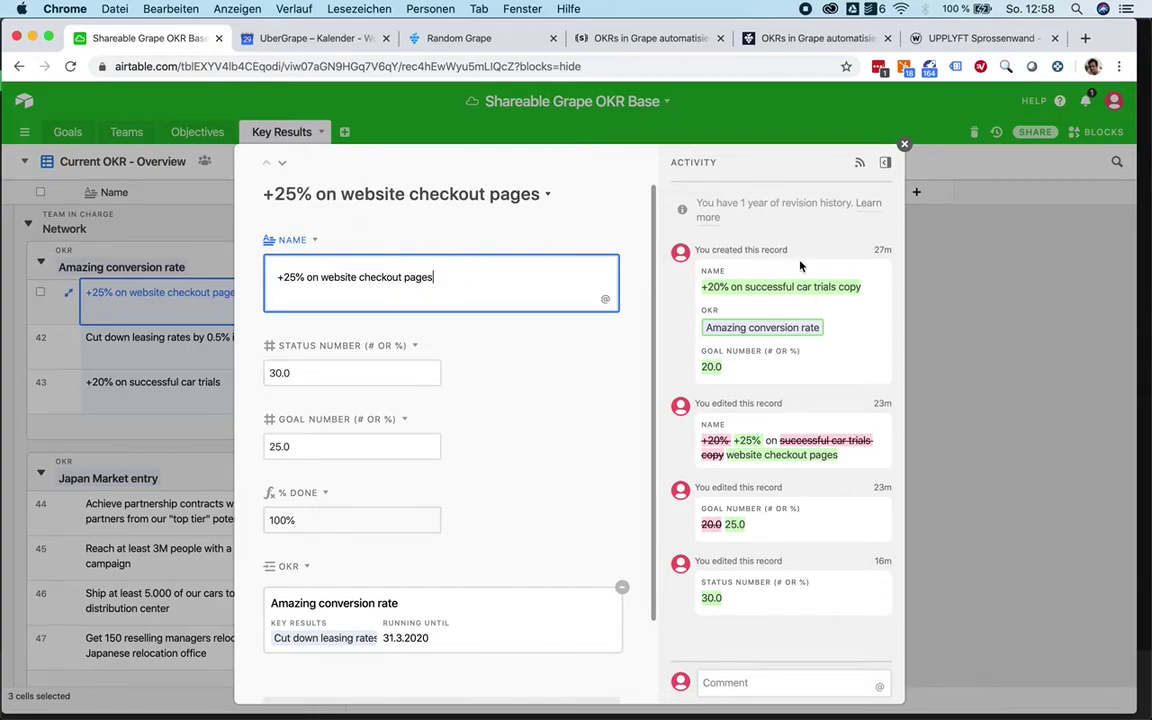
left_click(904, 144)
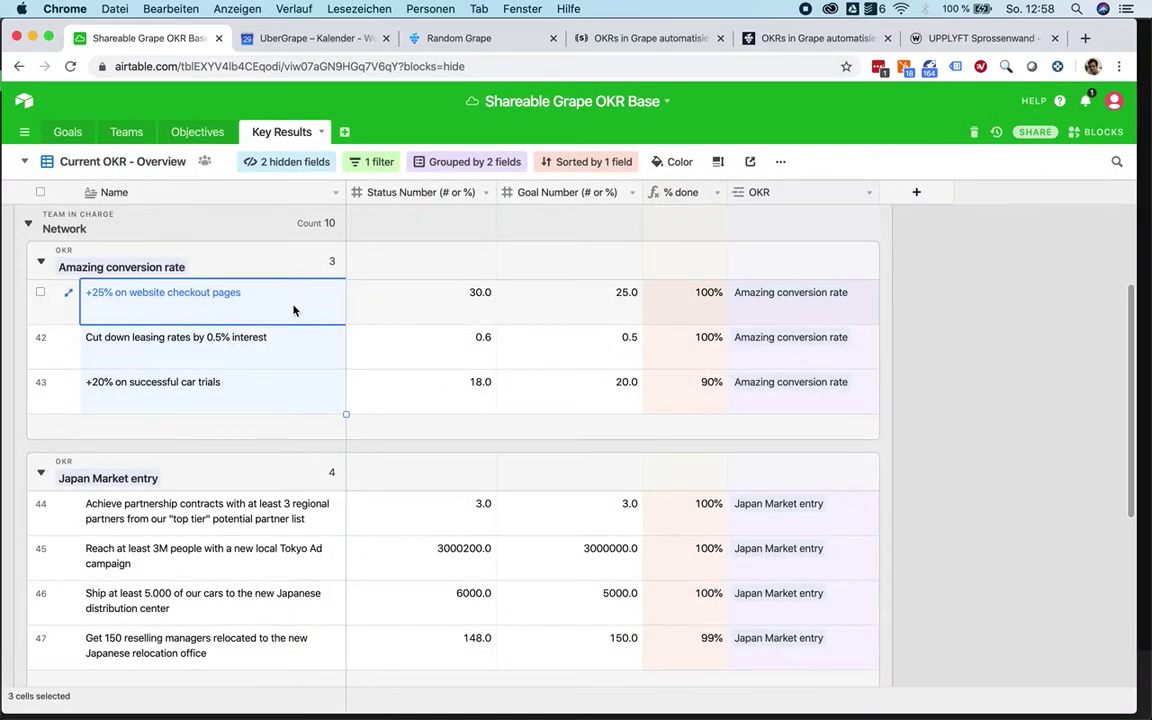
left_click(210, 345)
left_click(185, 297)
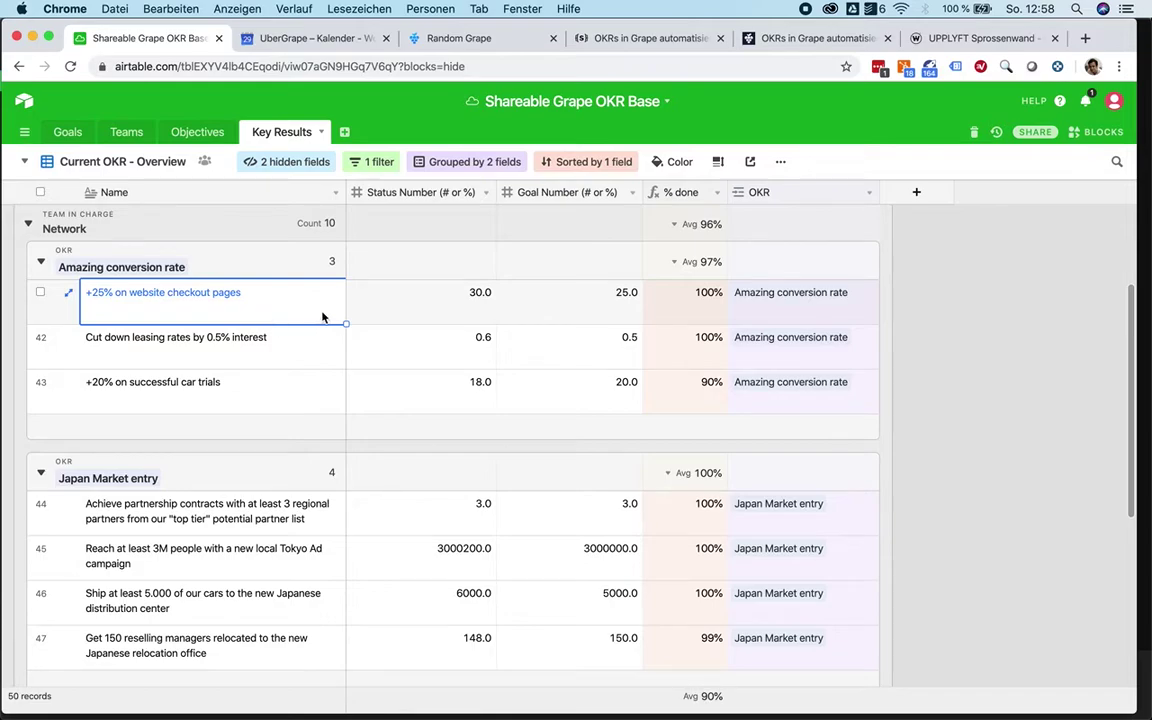
- Set the Status Number of the "+25% on website checkout pages" key result to 19 and compare it with the Goal Number
left_click(584, 301)
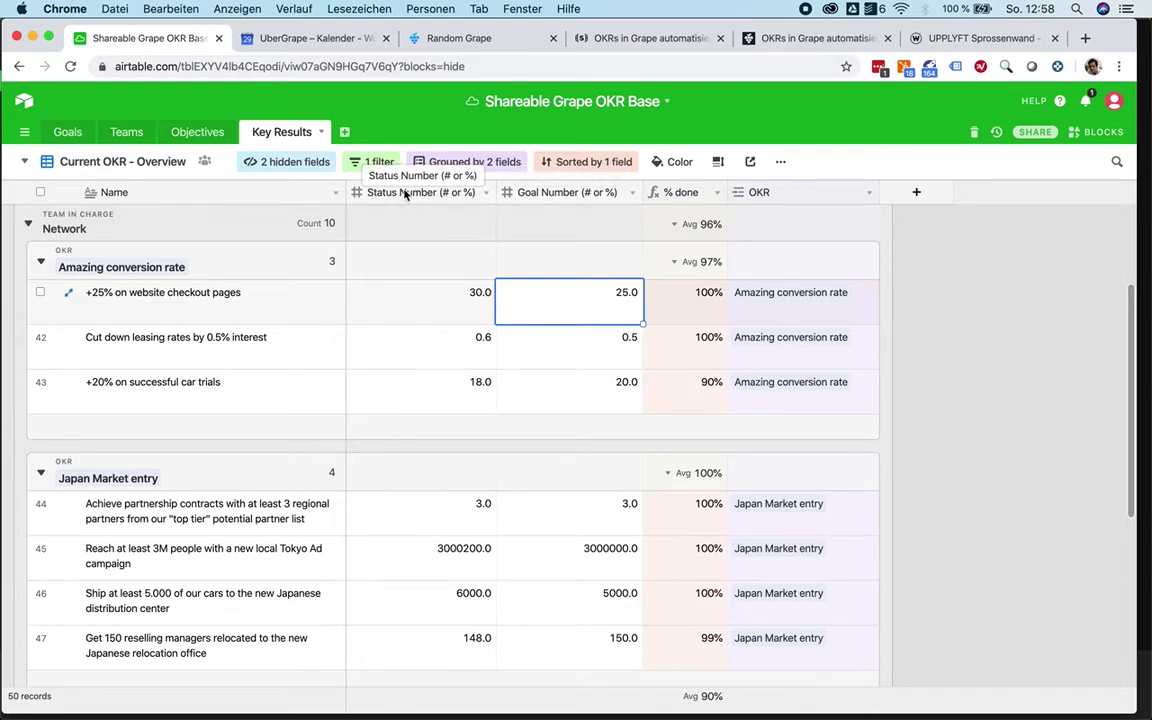
left_click(454, 313)
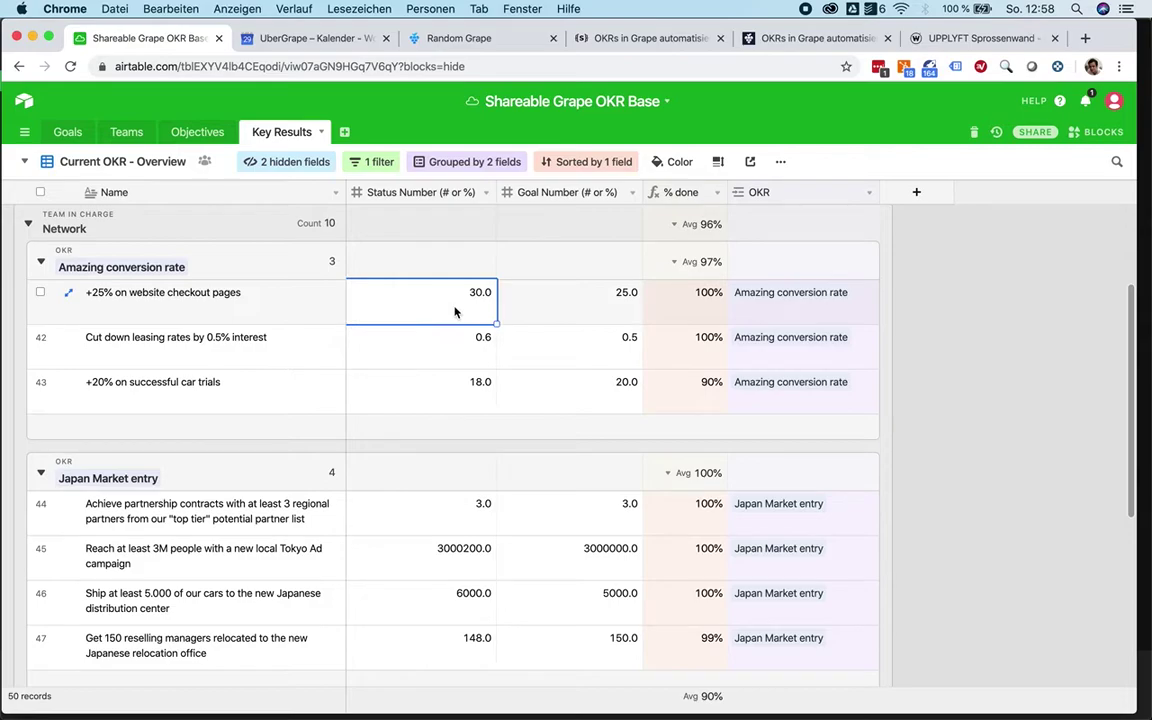
type("19")
key("Return")
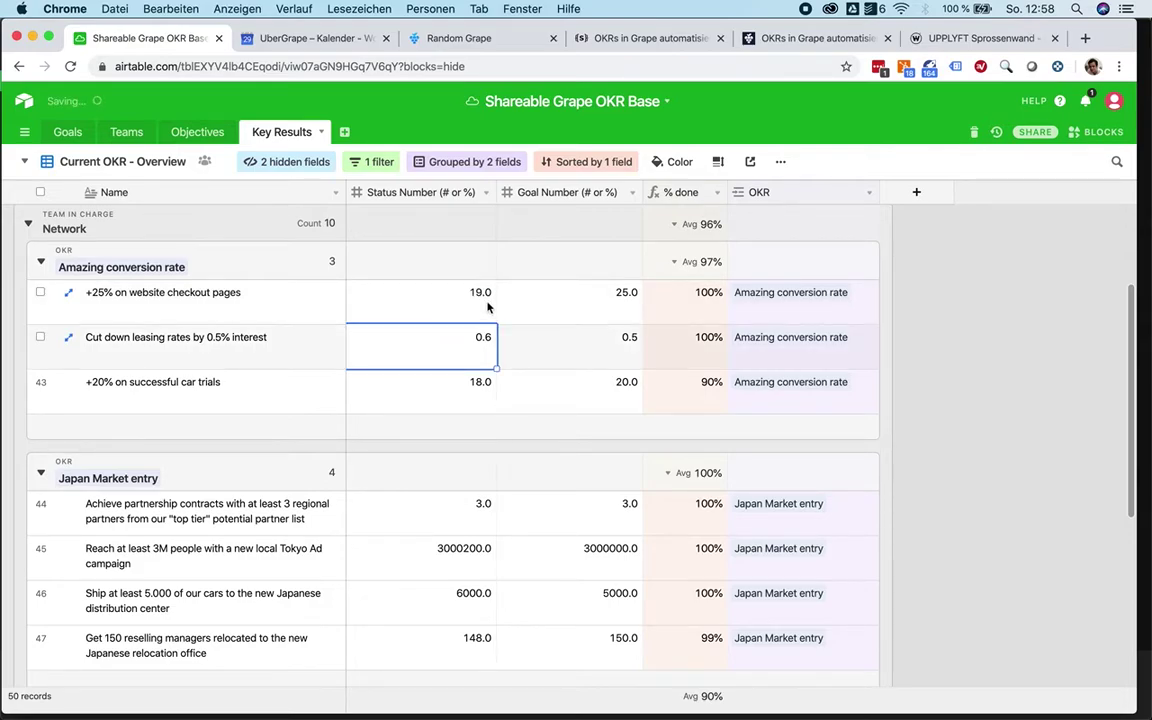
left_click(427, 378)
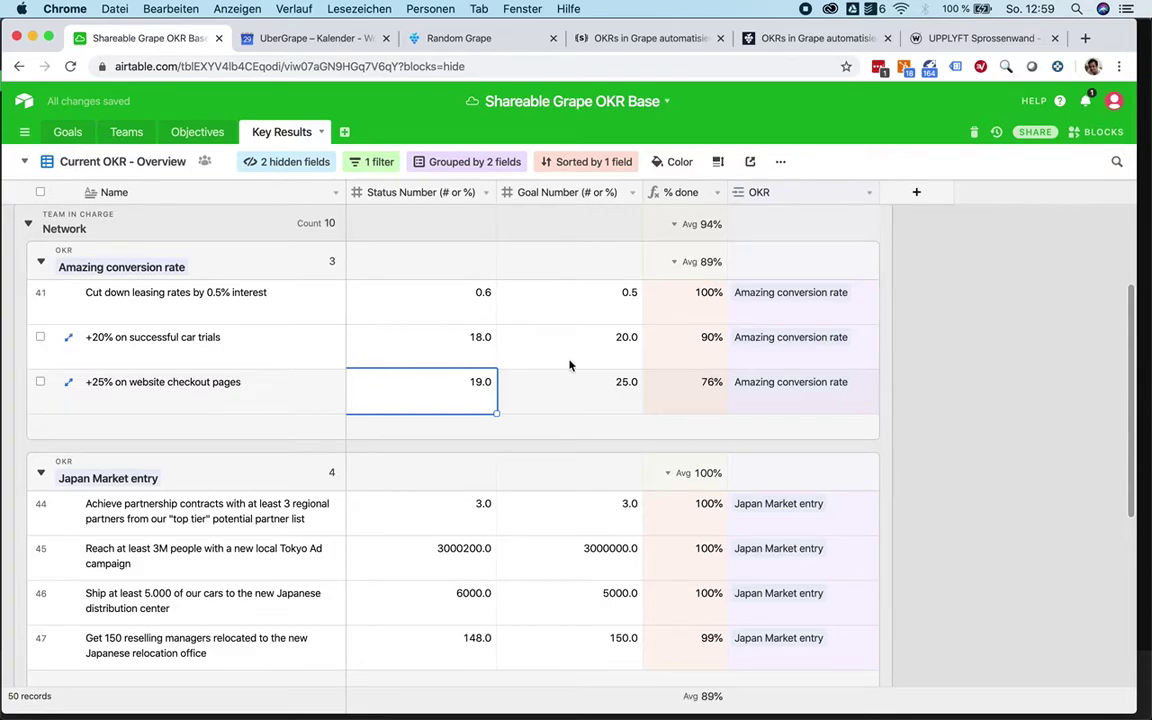
left_click(576, 389)
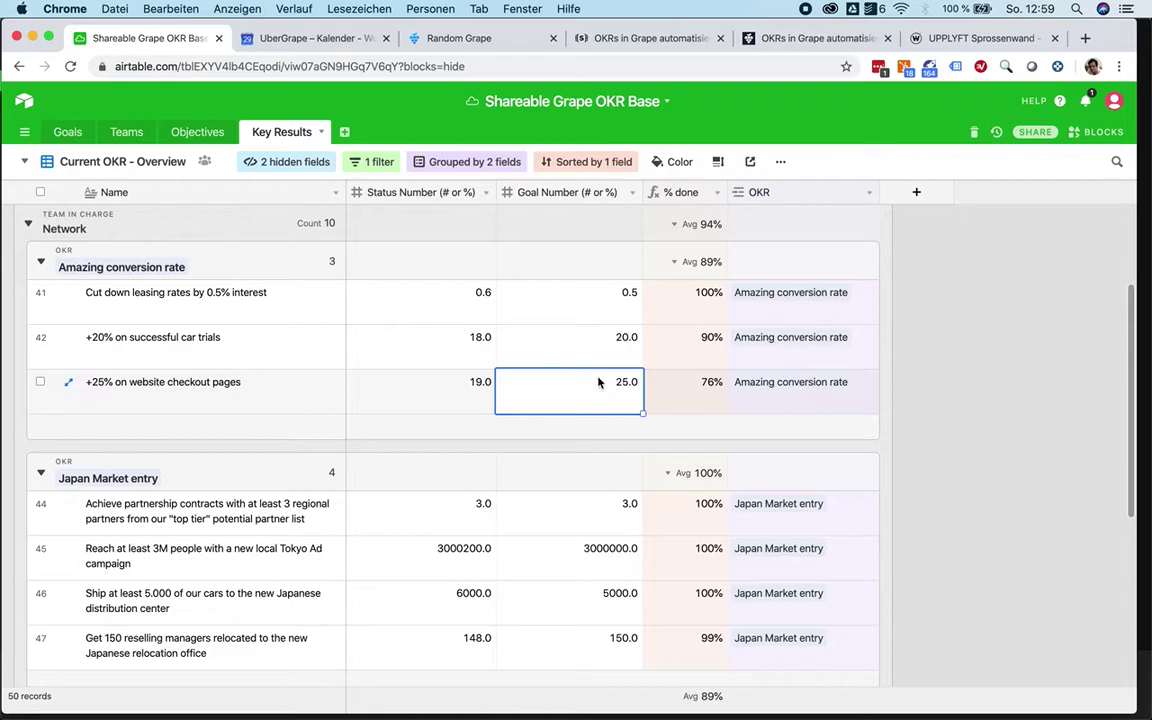
- Compare the Status Number, Goal Number and % done values of the Amazing conversion rate and Japan Market entry key results
left_click(712, 389)
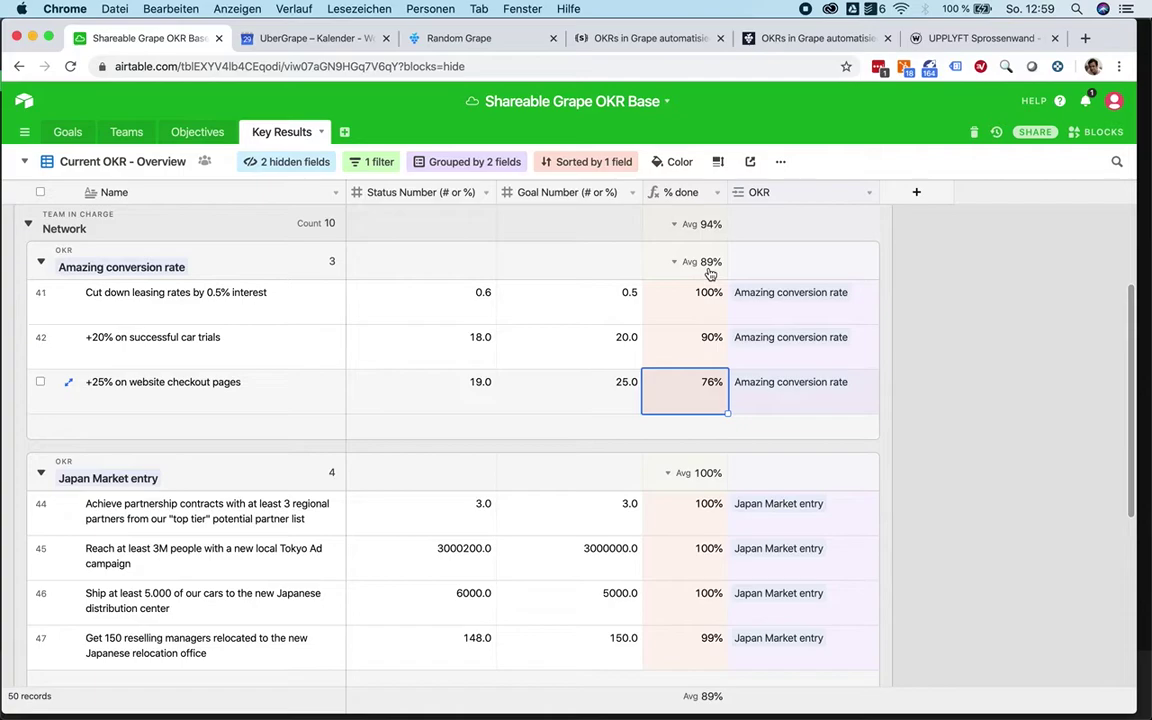
left_click(437, 381)
scroll(437, 381, "down", 3)
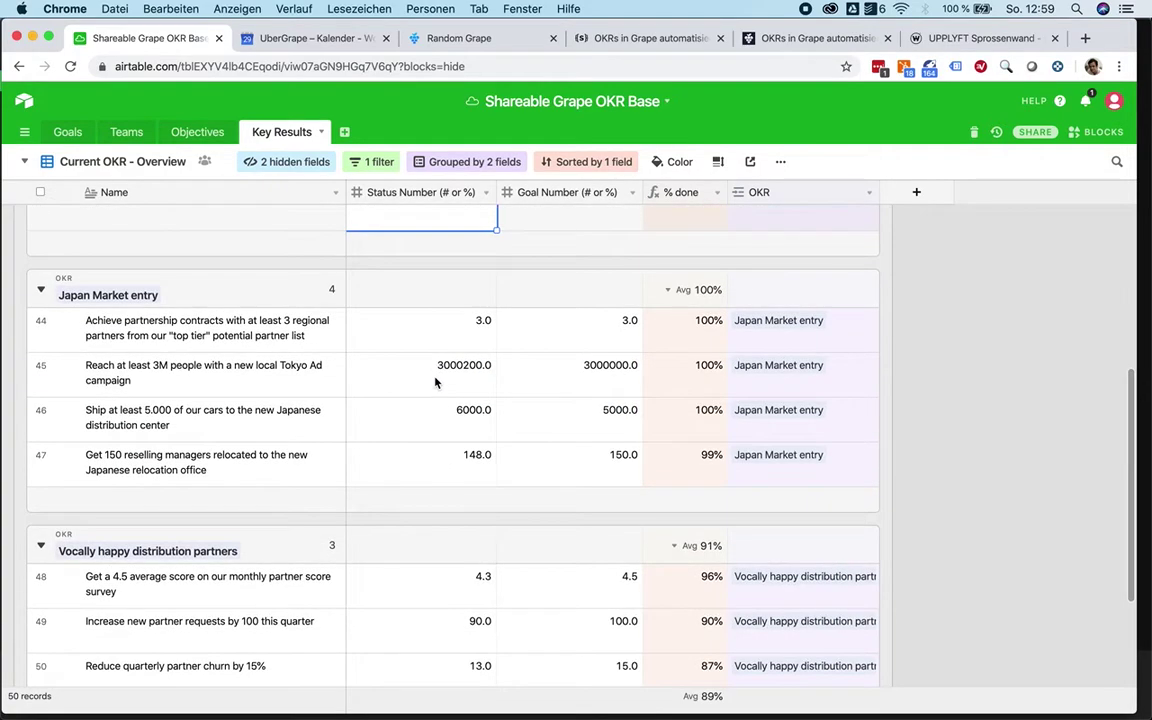
left_click_drag(490, 336, 537, 458)
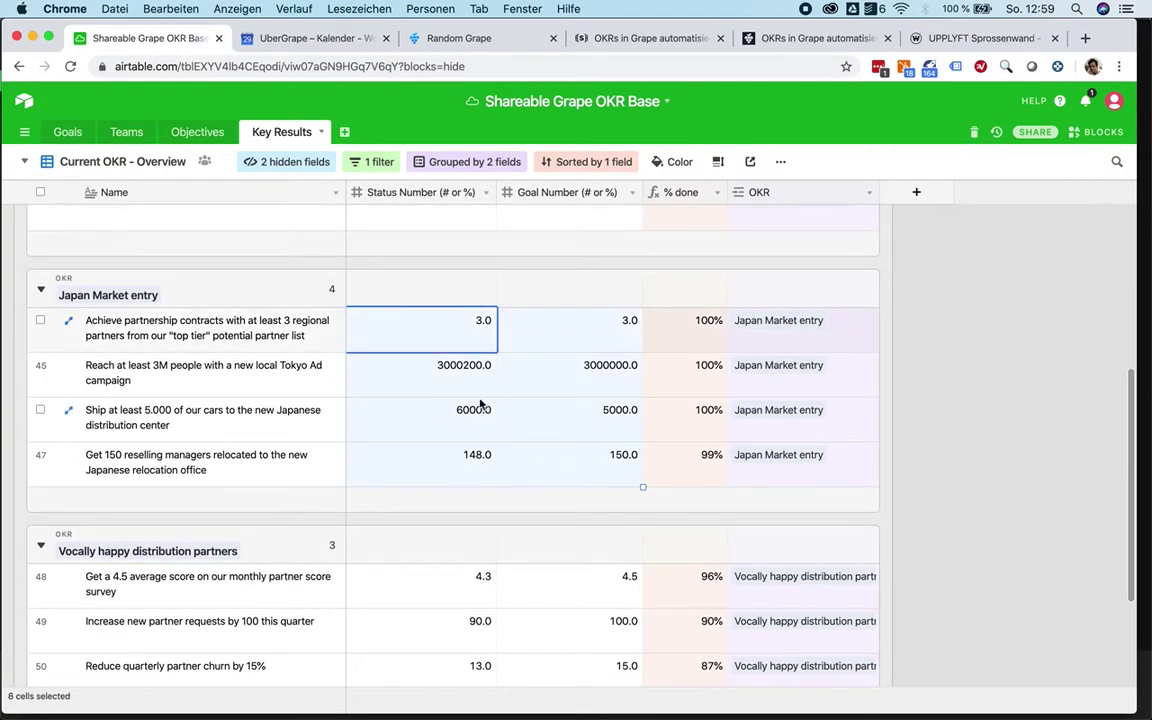
scroll(480, 404, "up", 3)
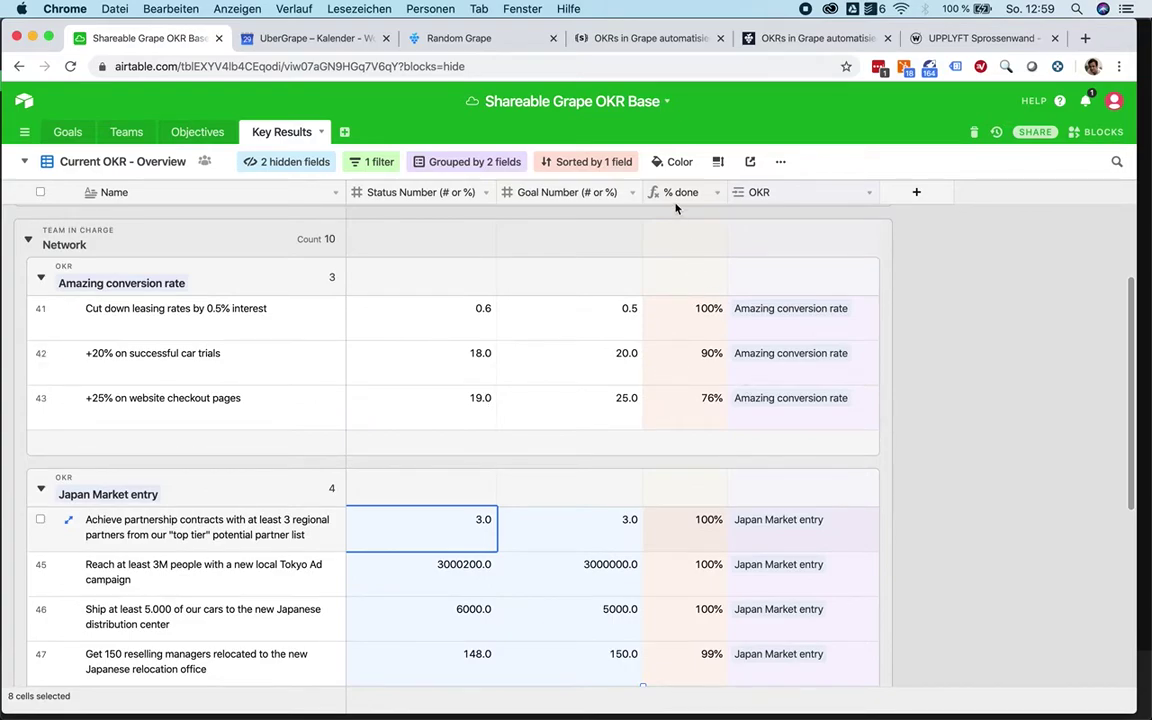
scroll(674, 560, "down", 3)
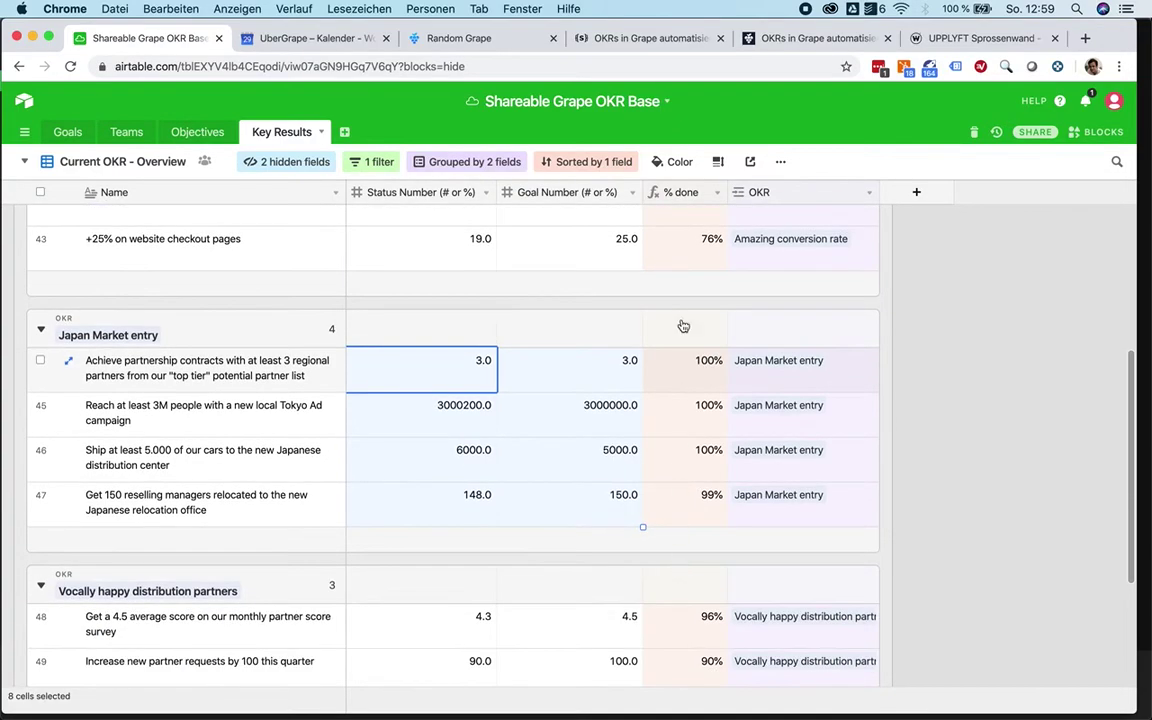
scroll(675, 521, "up", 3)
left_click(566, 425)
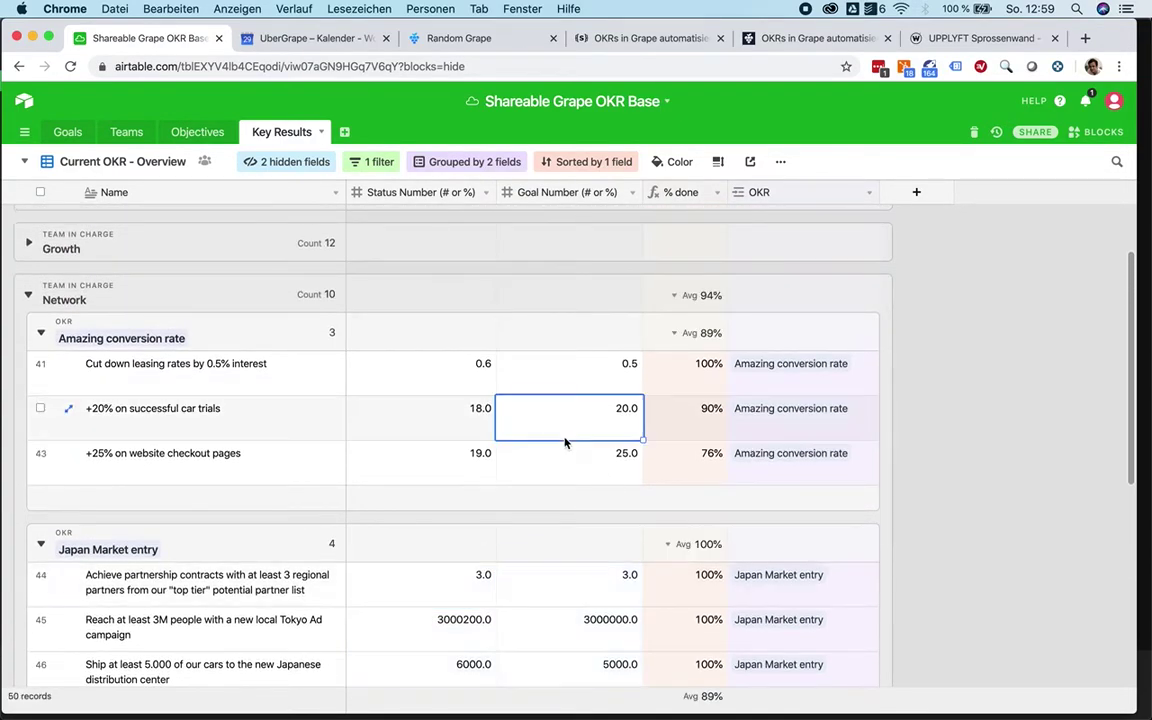
- Go through the three key results of the Vocally happy distribution partners objective, including their Status Number values
scroll(300, 472, "down", 5)
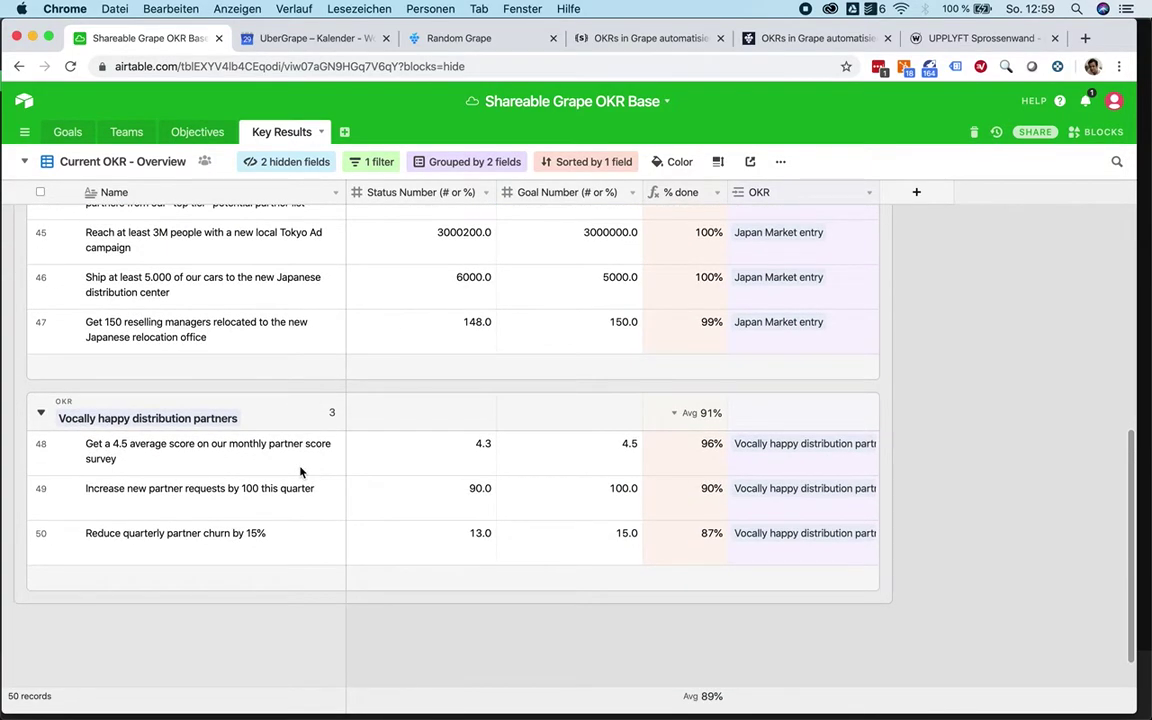
left_click(230, 447)
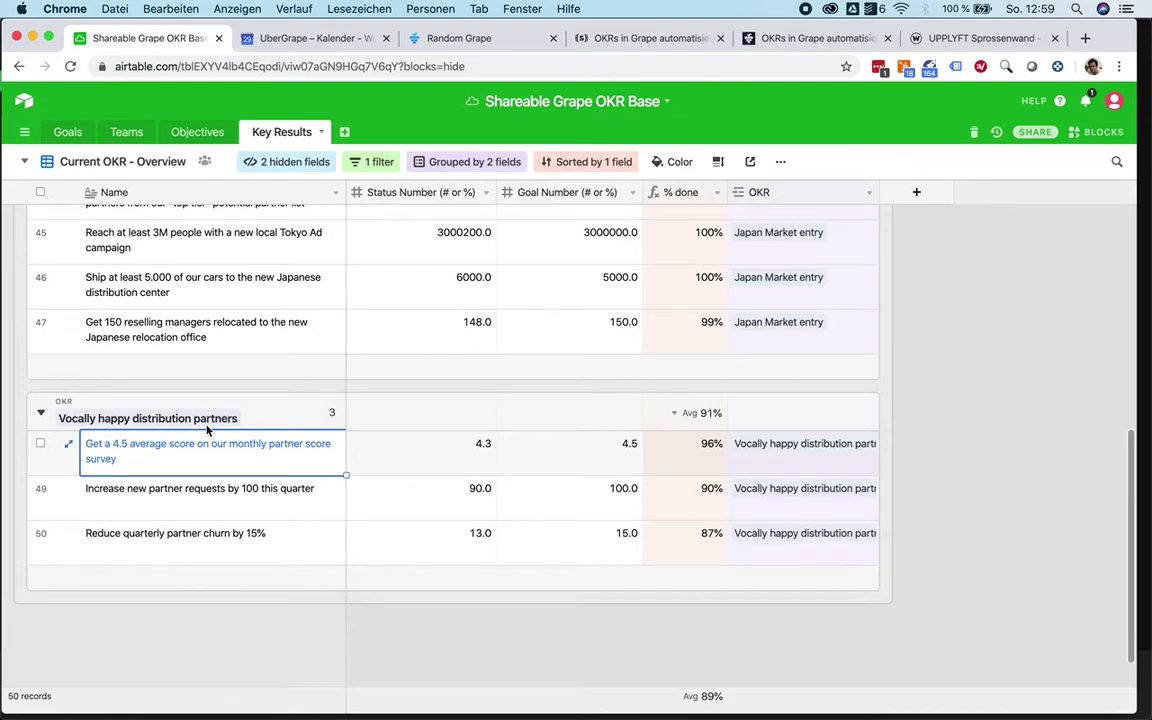
key("Down")
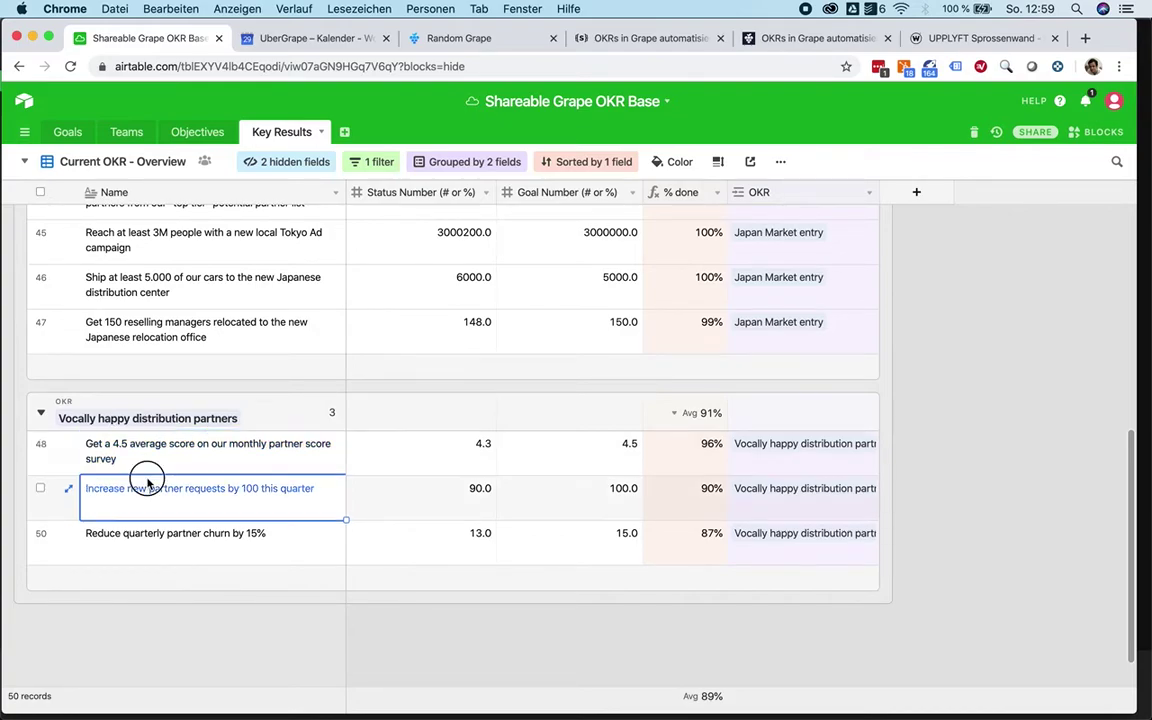
key("Down")
key("Up")
key("Up")
key("Right")
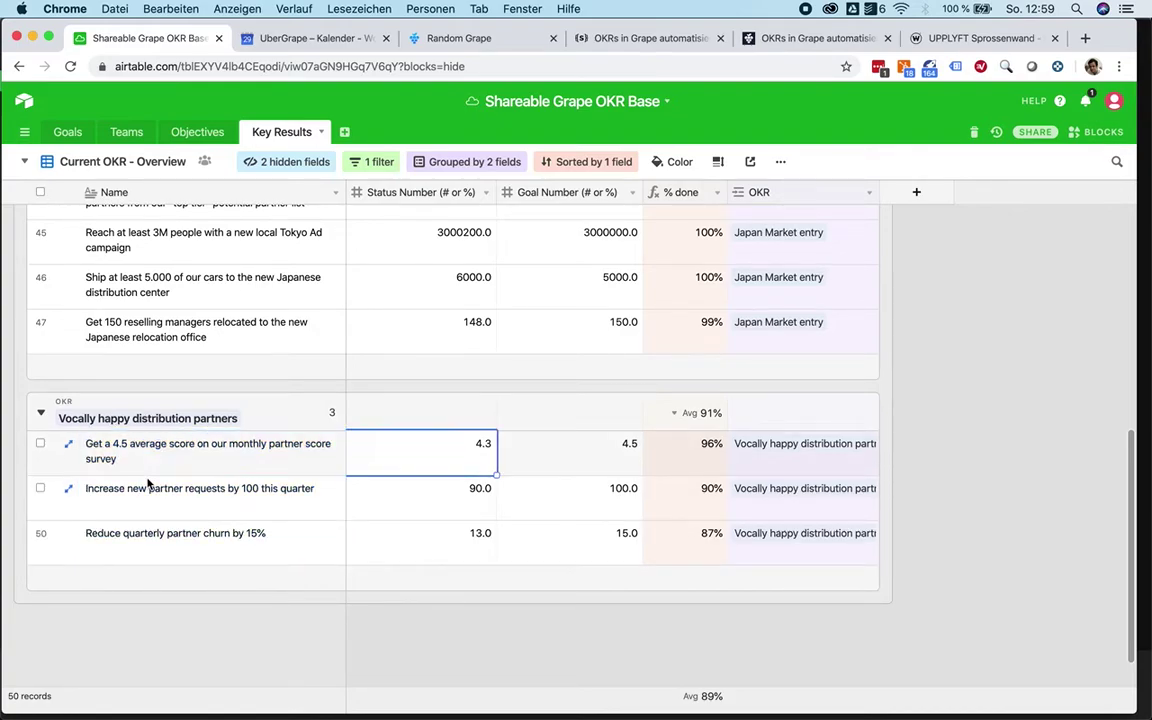
key("Down")
key("Down")
key("Left")
key("Up")
key("Up")
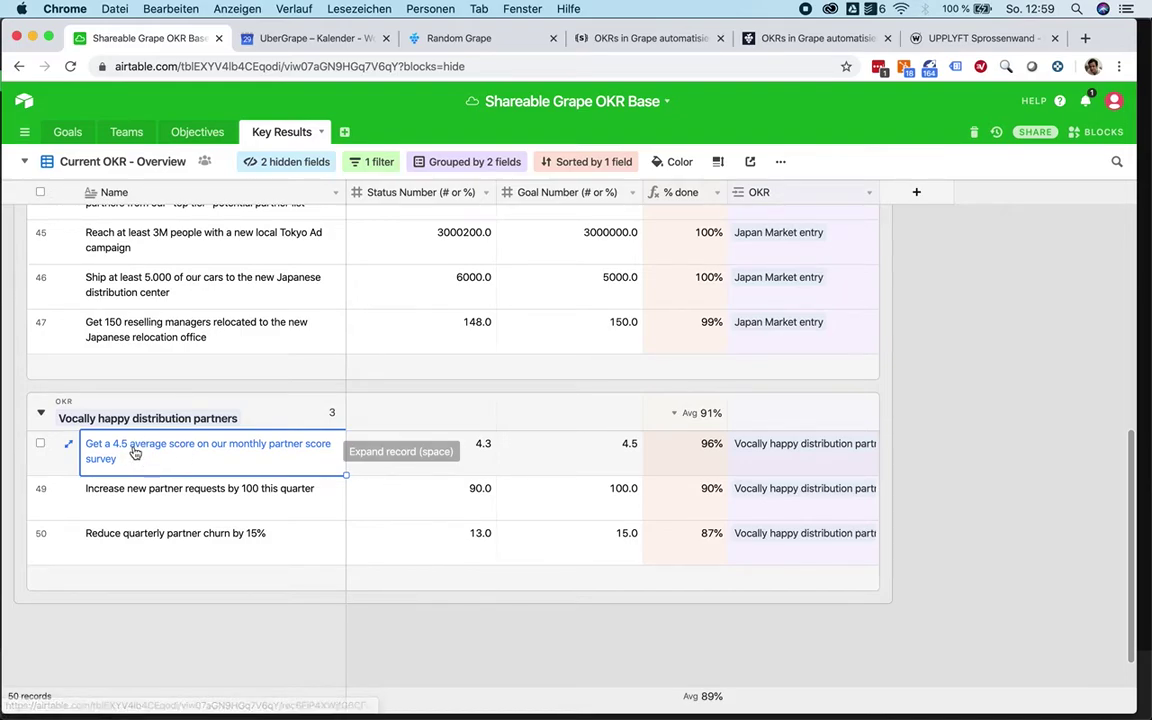
- Compare the partner score survey's goal, status and % done, then check all three partner key results against the objective's average
left_click(540, 454)
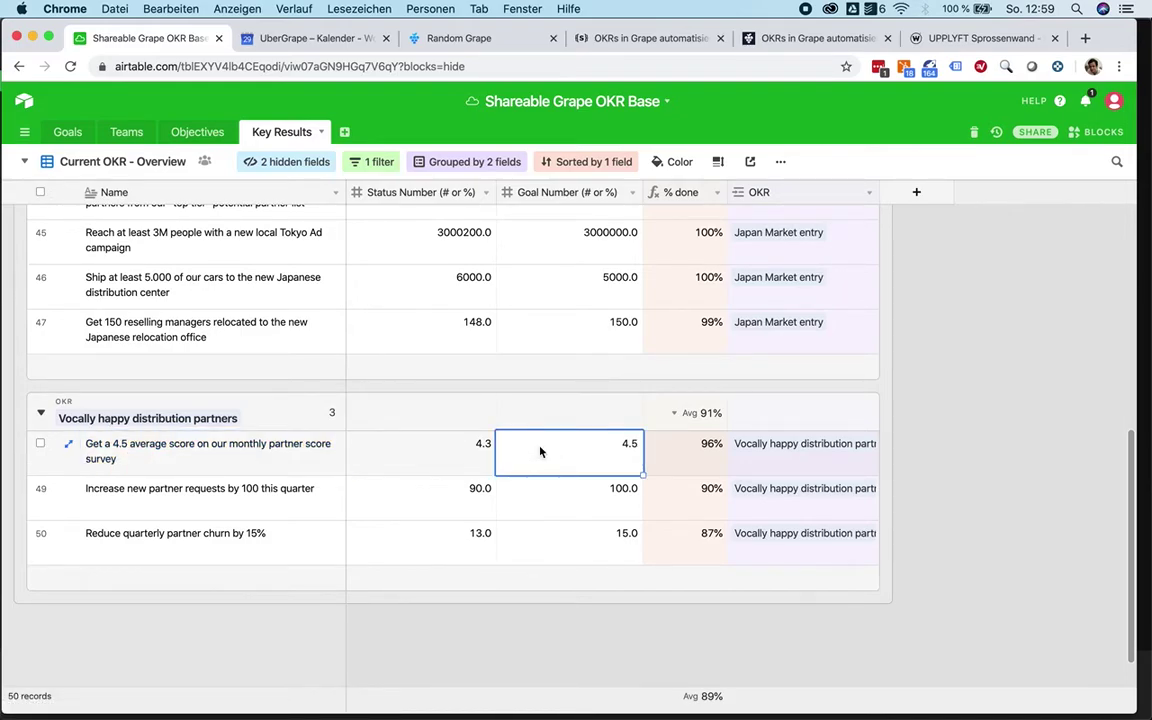
key("Left")
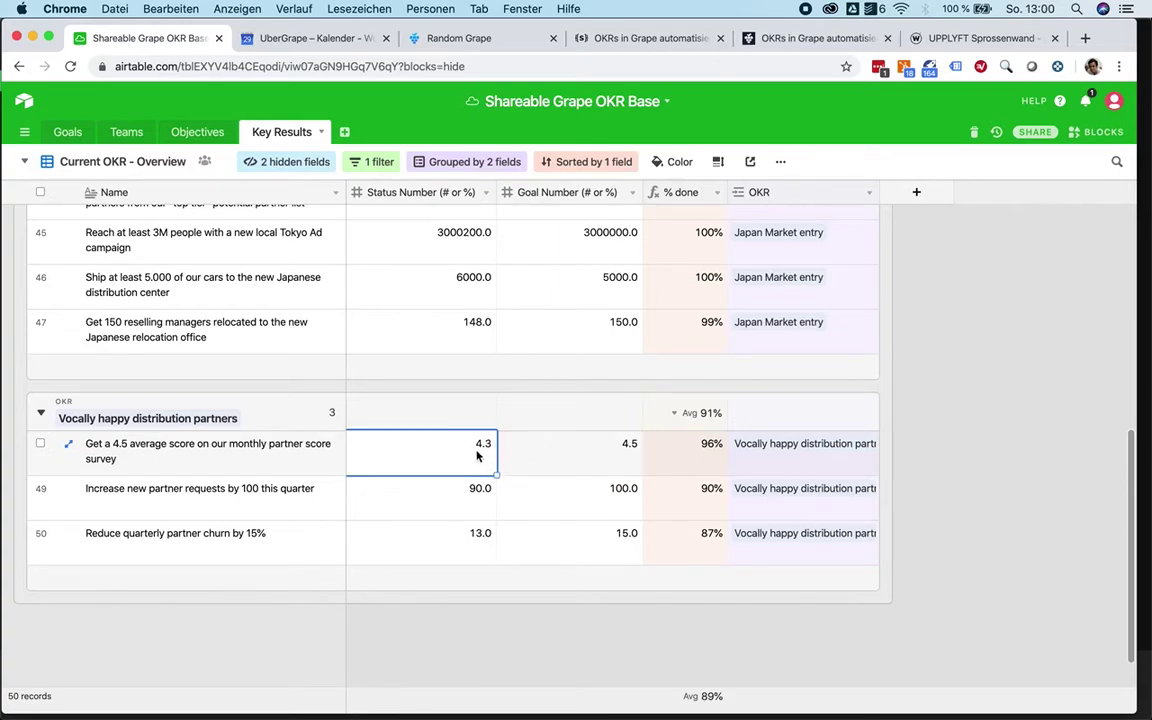
left_click(693, 450)
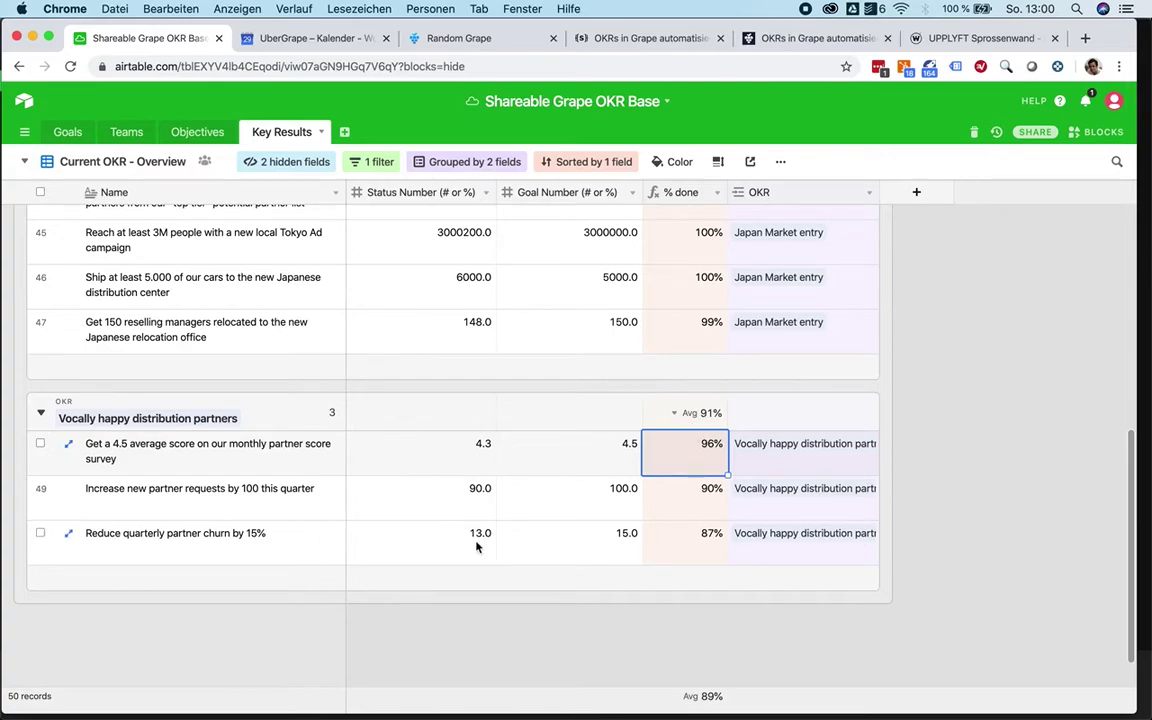
left_click_drag(298, 460, 270, 560)
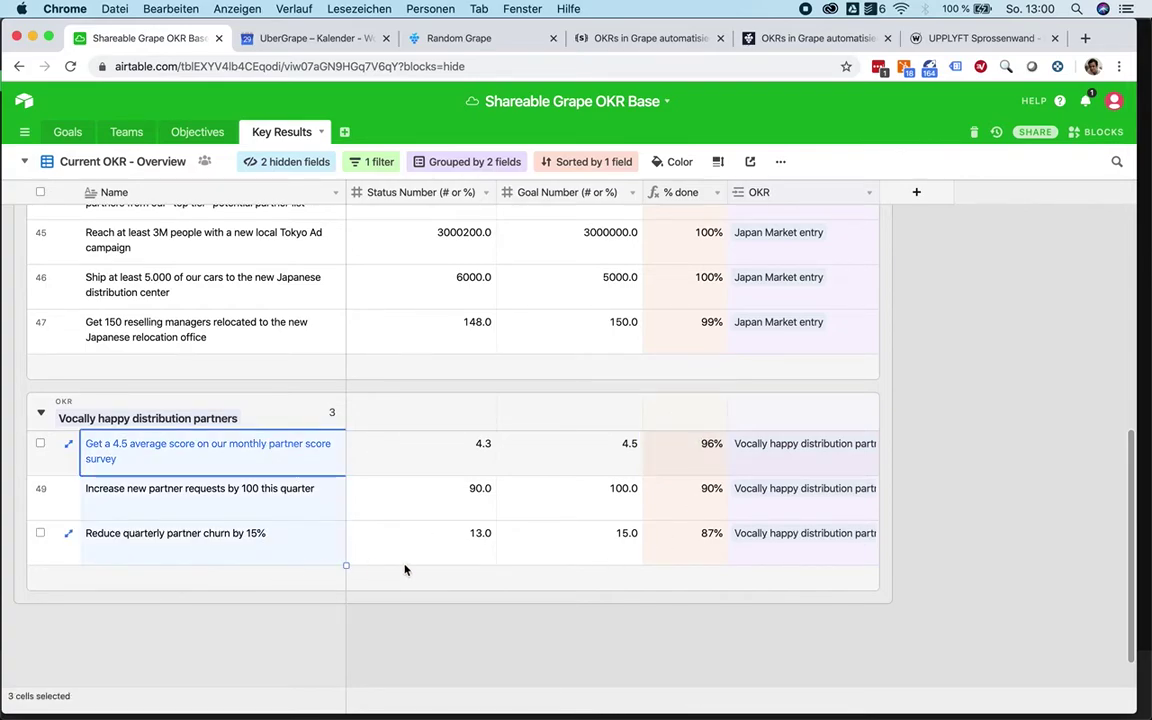
left_click(686, 447)
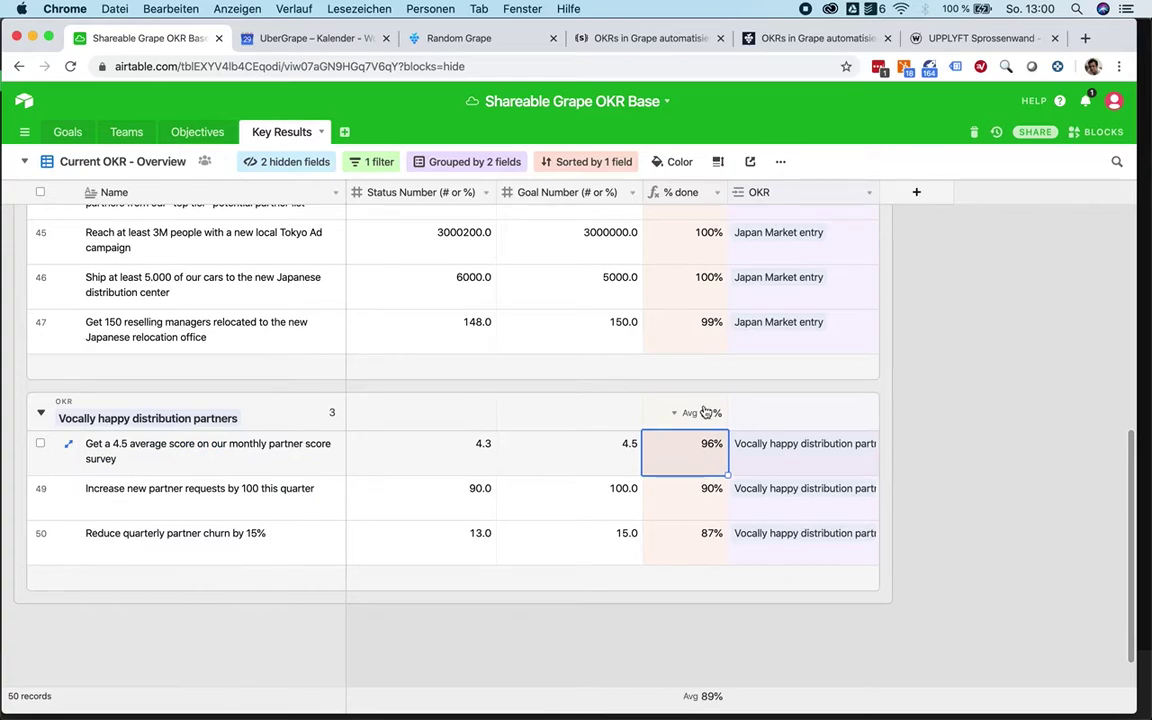
left_click(706, 492)
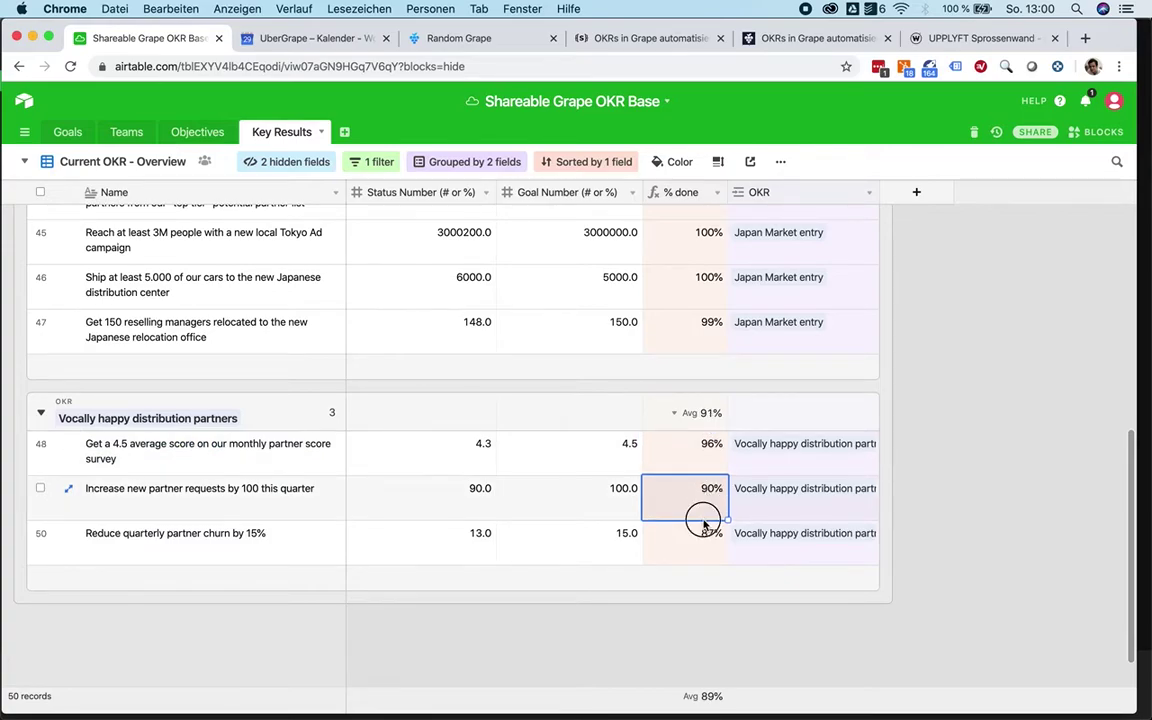
left_click(705, 530)
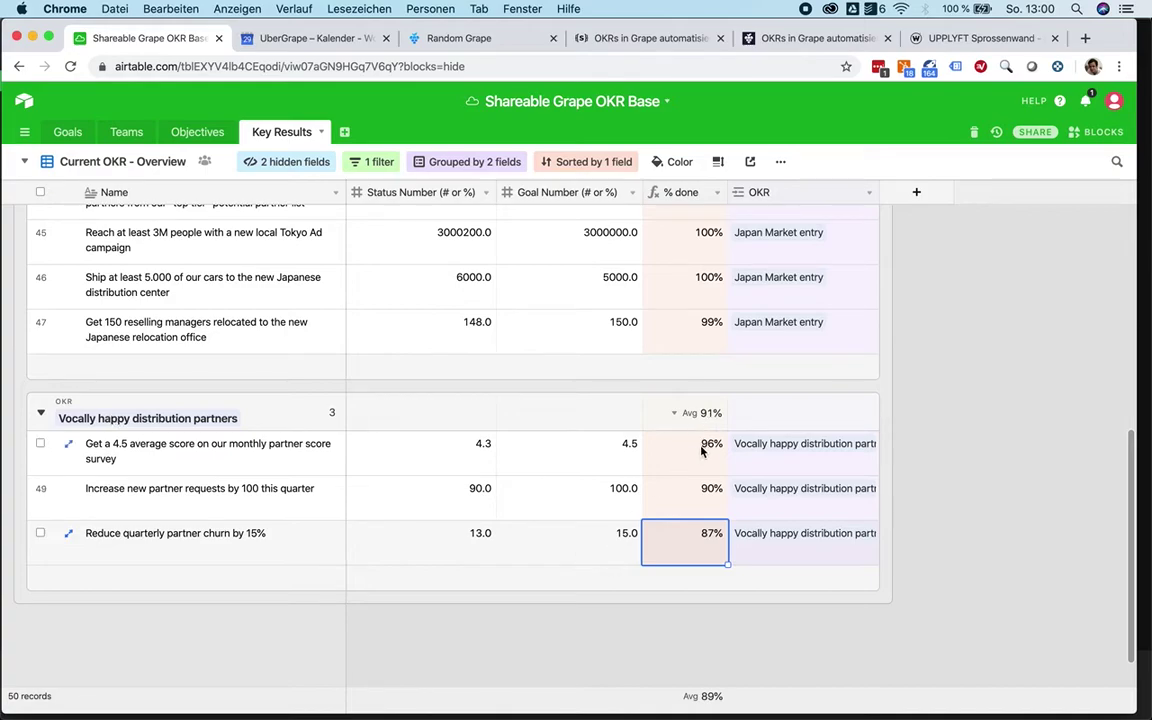
left_click_drag(772, 556, 316, 467)
left_click(316, 467)
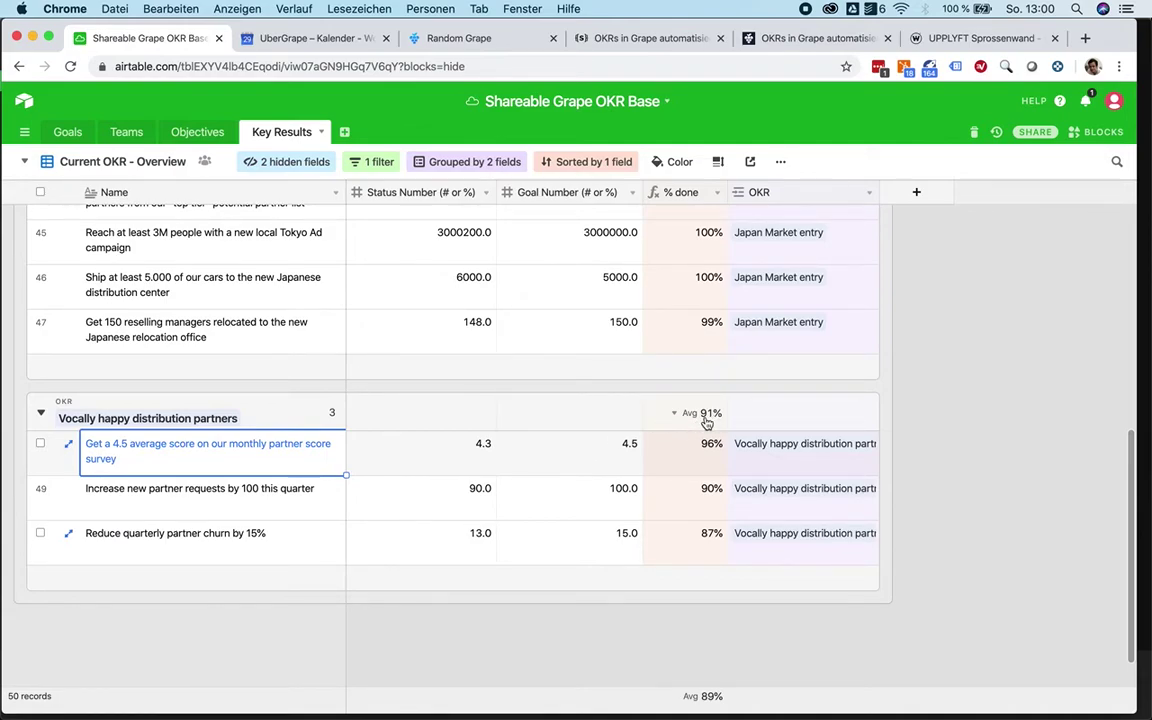
- Switch the Key Results table to the All Key Results view and review its records grouped by OKR
left_click(118, 161)
left_click(116, 232)
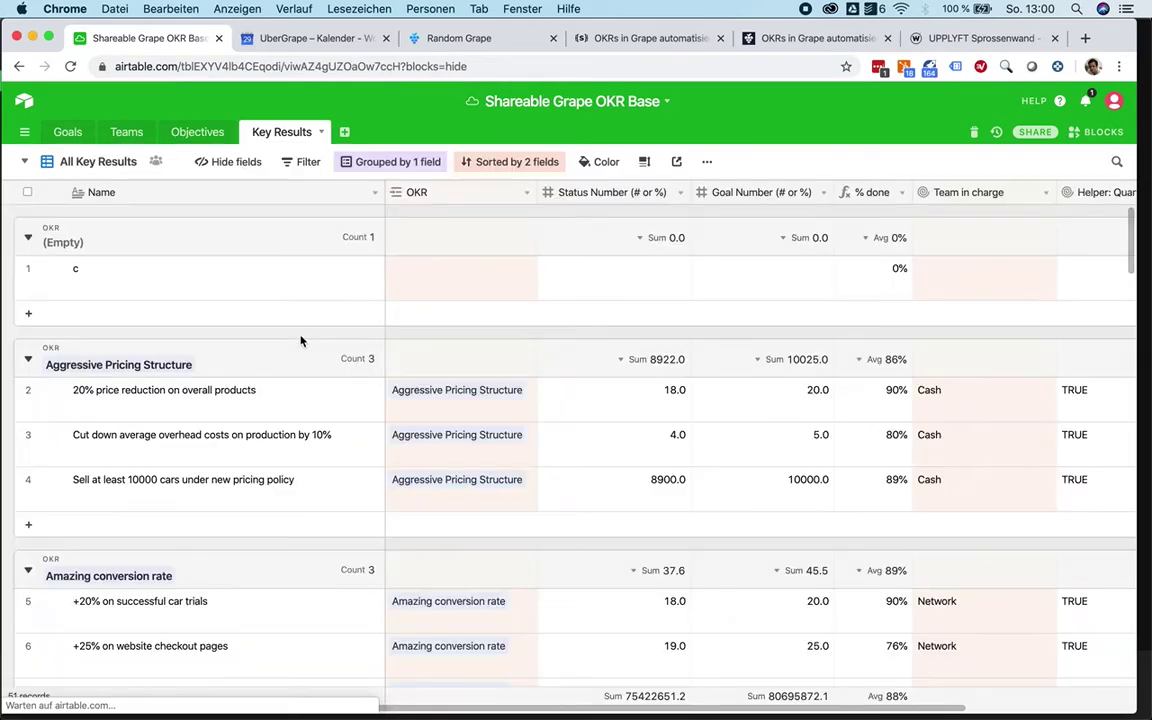
scroll(342, 480, "down", 20)
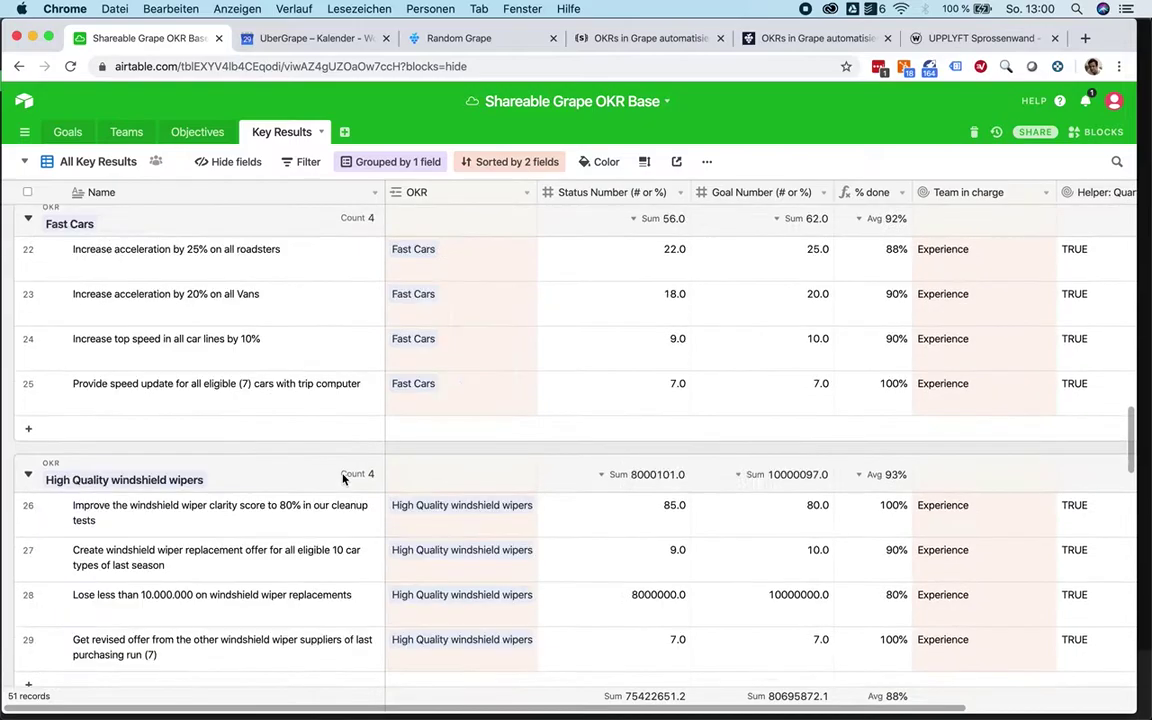
scroll(342, 480, "down", 5)
scroll(342, 480, "right", 3)
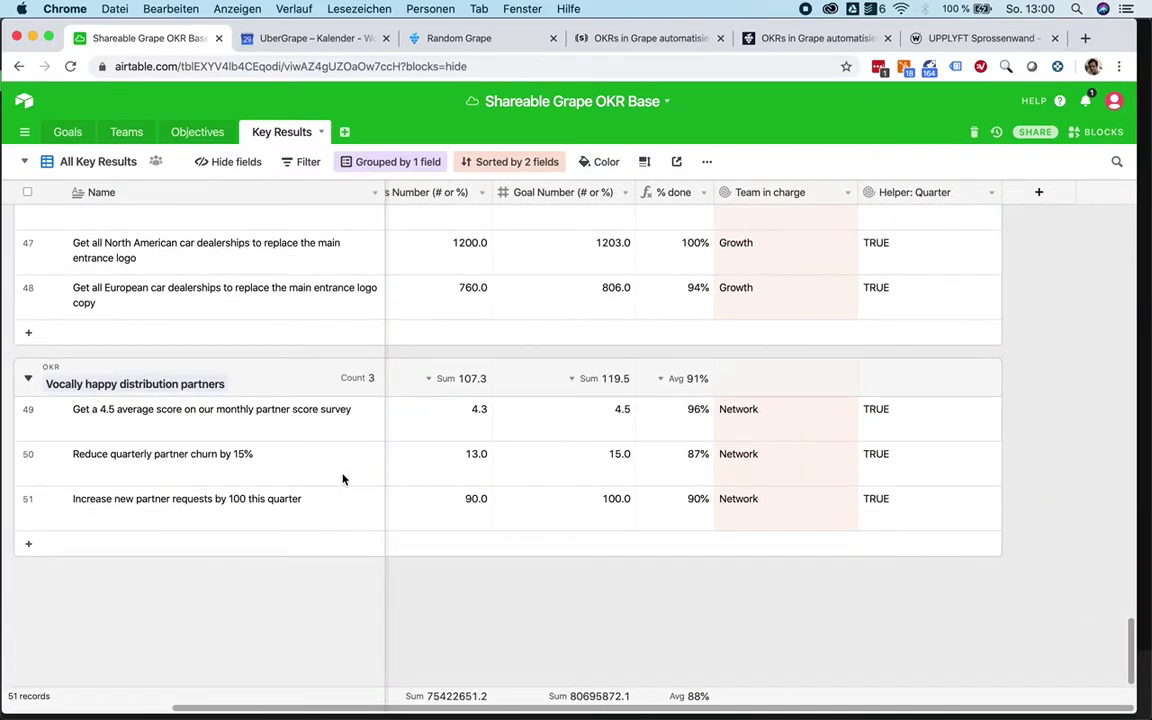
scroll(342, 480, "up", 6)
scroll(342, 480, "up", 20)
scroll(97, 223, "left", 3)
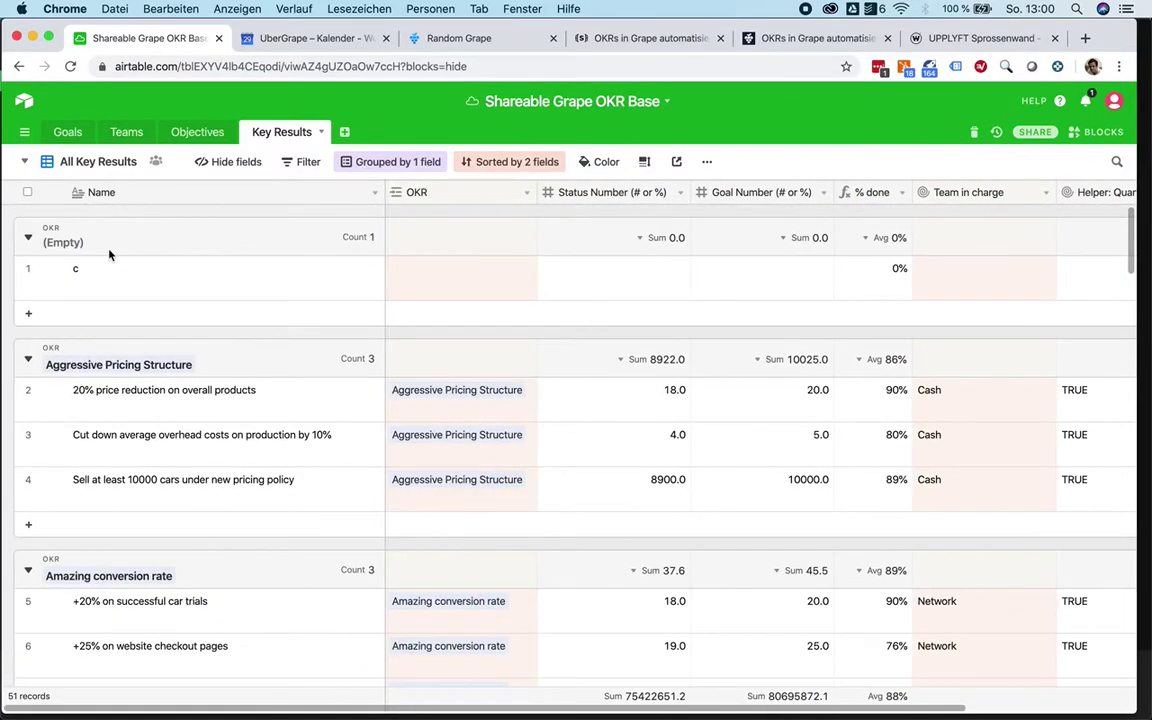
- Return to the Current OKR - Overview view, with the Network group collapsed and the Growth group expanded
left_click(97, 162)
left_click(100, 199)
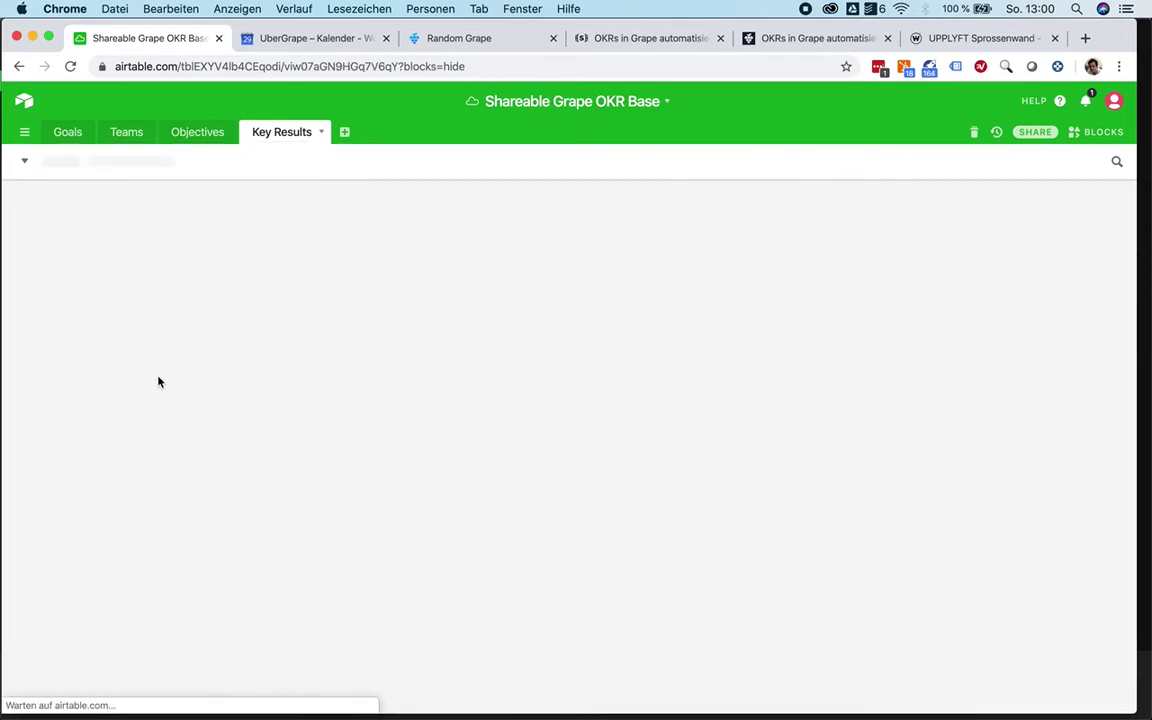
scroll(158, 381, "up", 10)
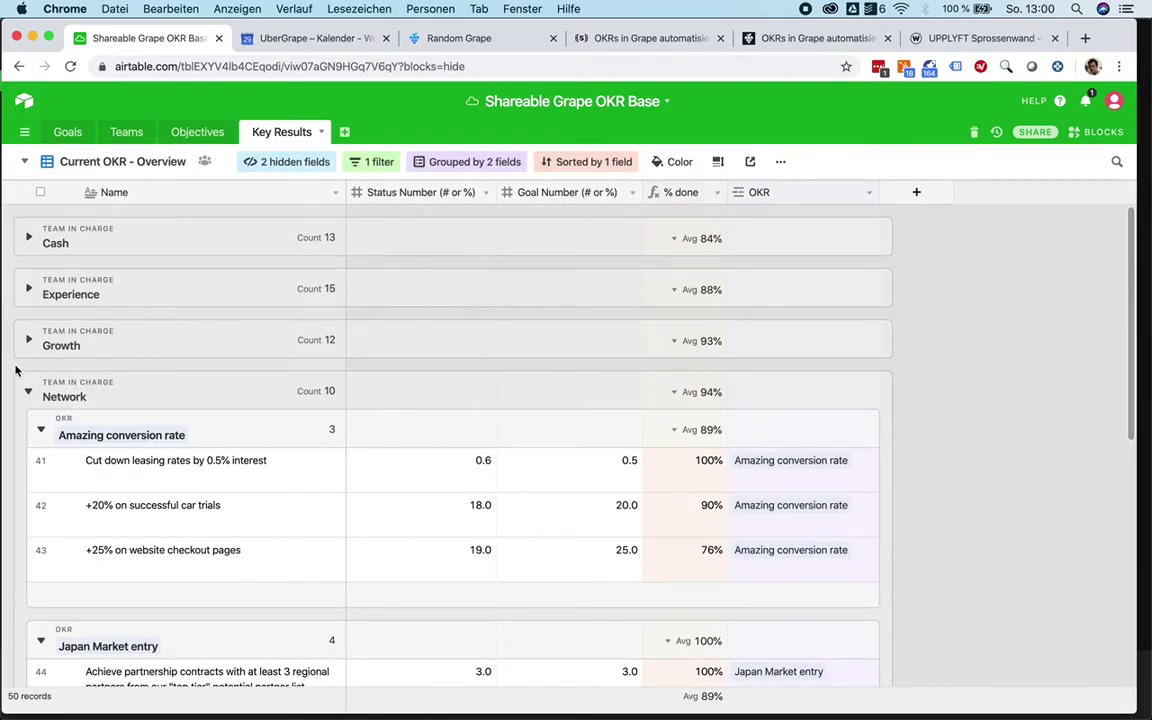
left_click(29, 391)
left_click(29, 339)
- Review the Growth team's objectives and the status, goal and % done values of their key results
scroll(171, 560, "down", 10)
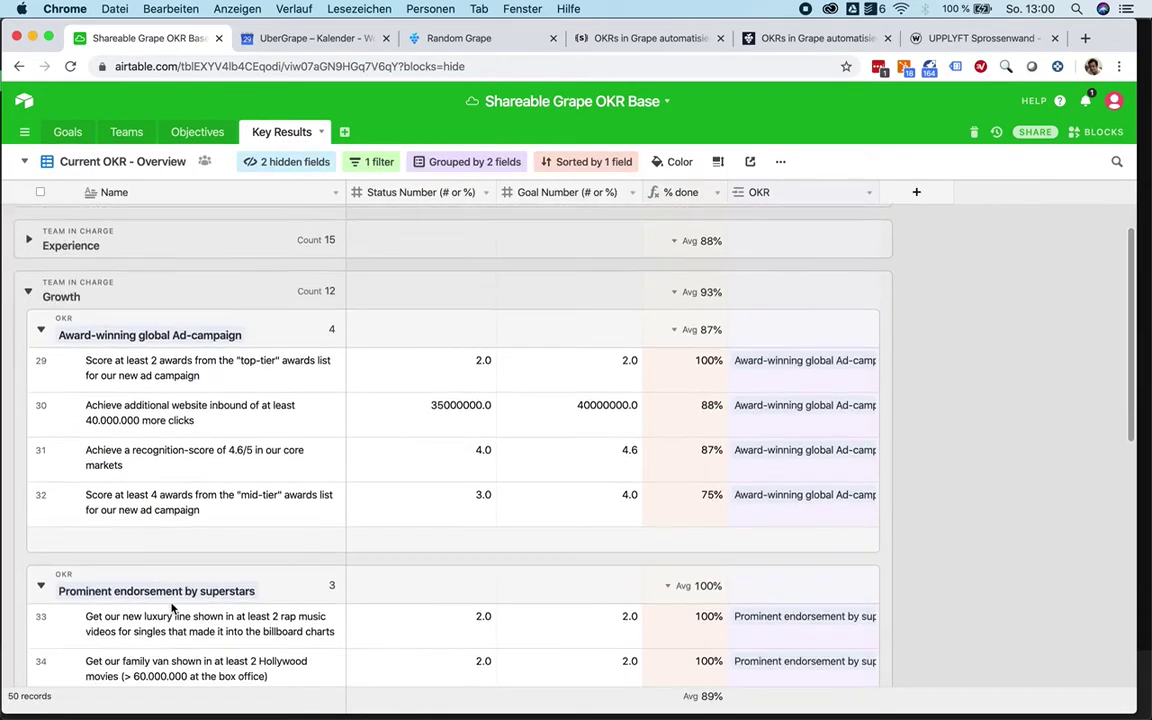
scroll(171, 608, "up", 5)
scroll(171, 608, "up", 5)
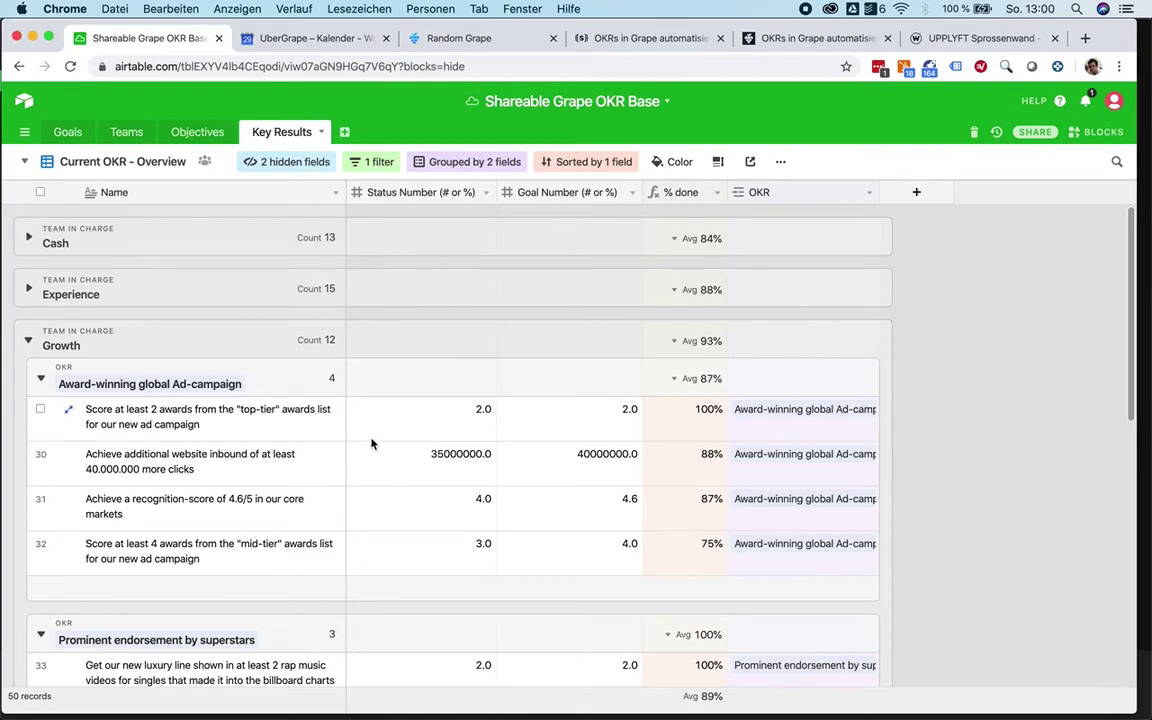
scroll(432, 445, "down", 3)
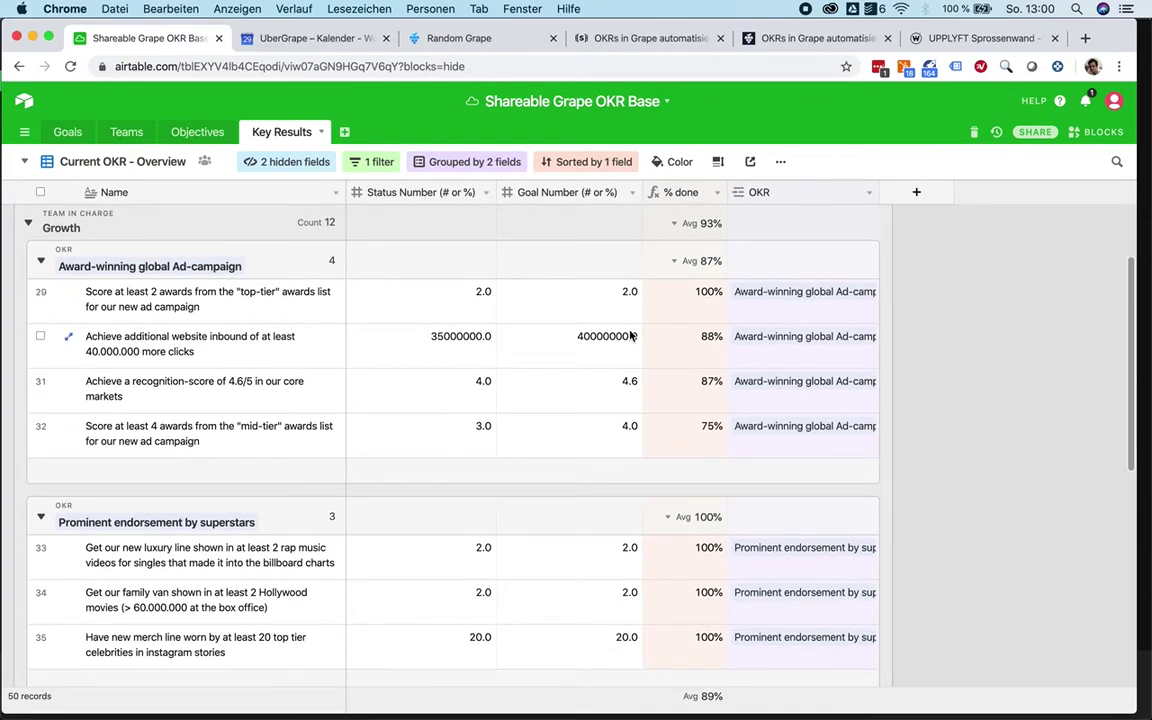
left_click(443, 296)
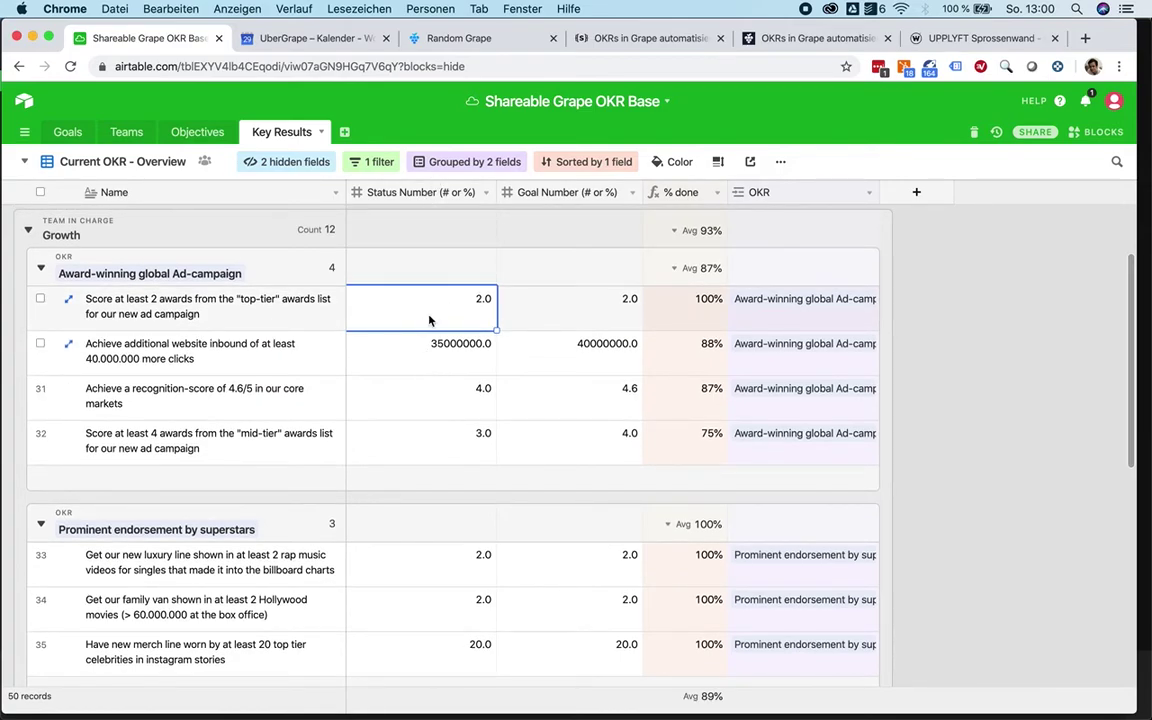
scroll(432, 303, "down", 3)
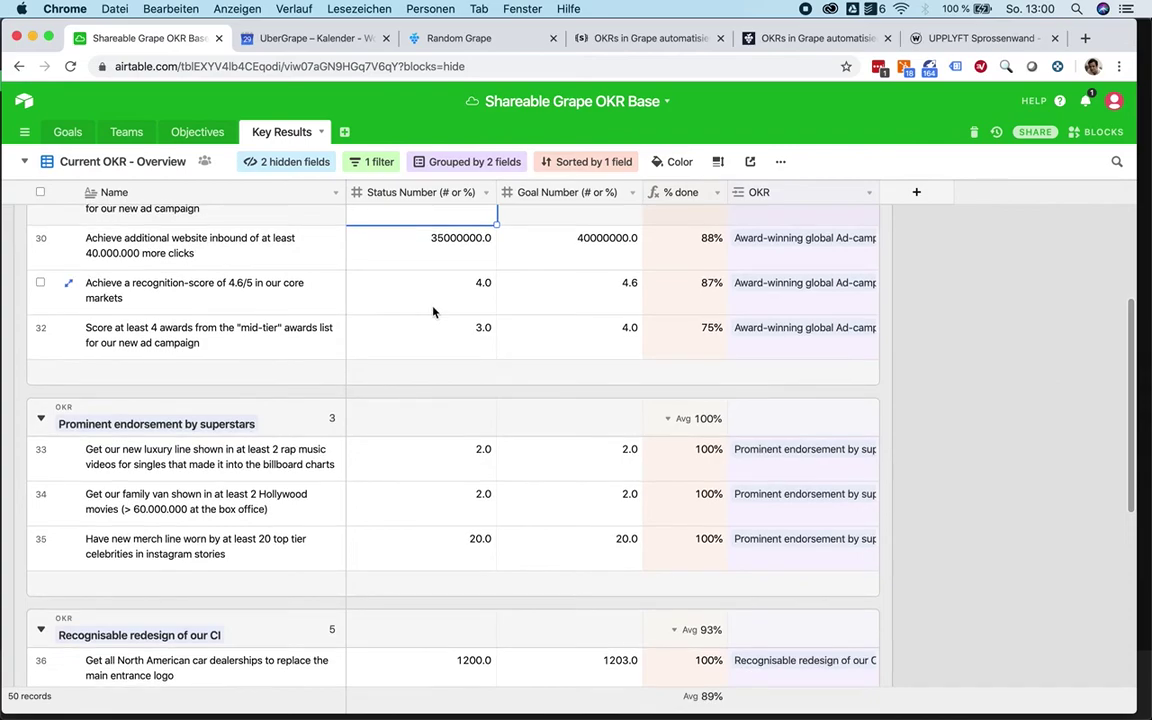
scroll(432, 311, "down", 4)
left_click(432, 308)
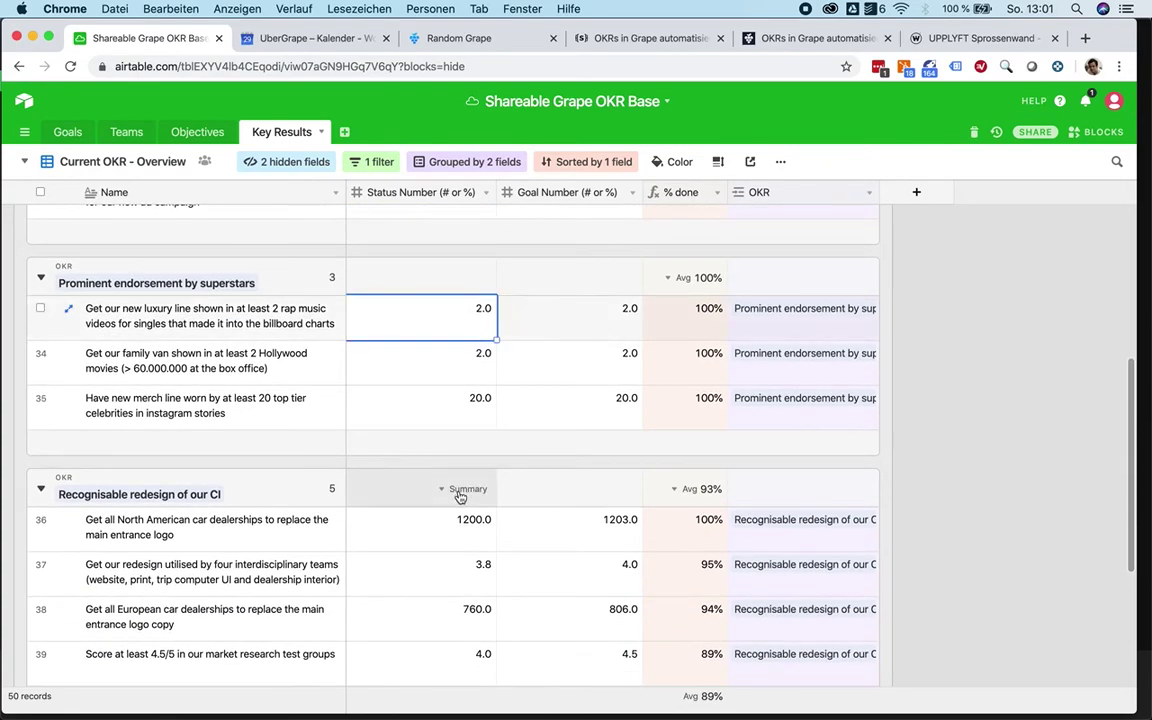
scroll(442, 404, "down", 6)
scroll(440, 404, "up", 12)
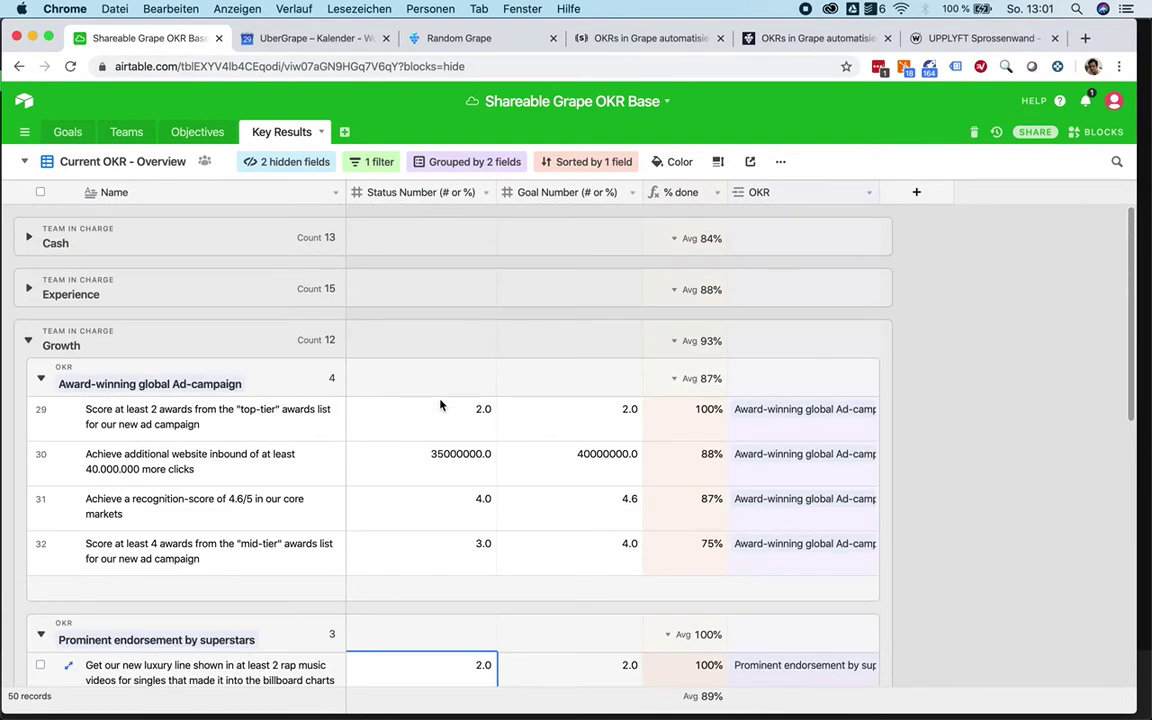
scroll(440, 404, "down", 1)
- Collapse the Growth group and expand the Network group to look over its objectives
left_click(28, 290)
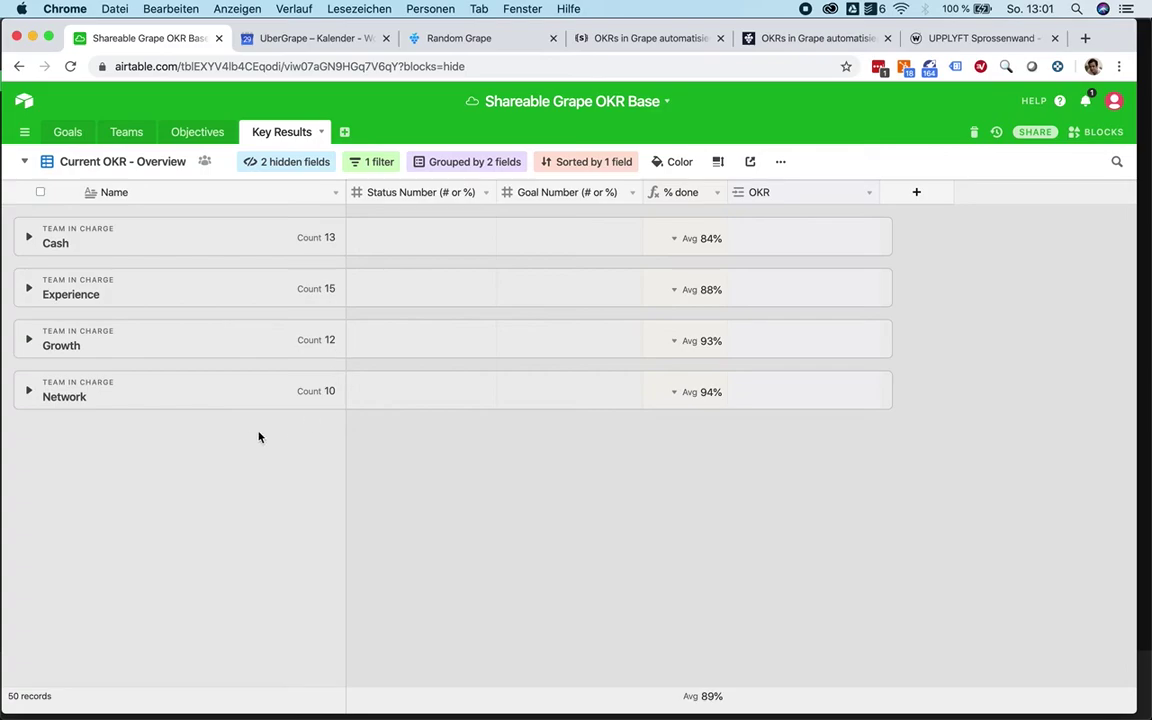
left_click(29, 390)
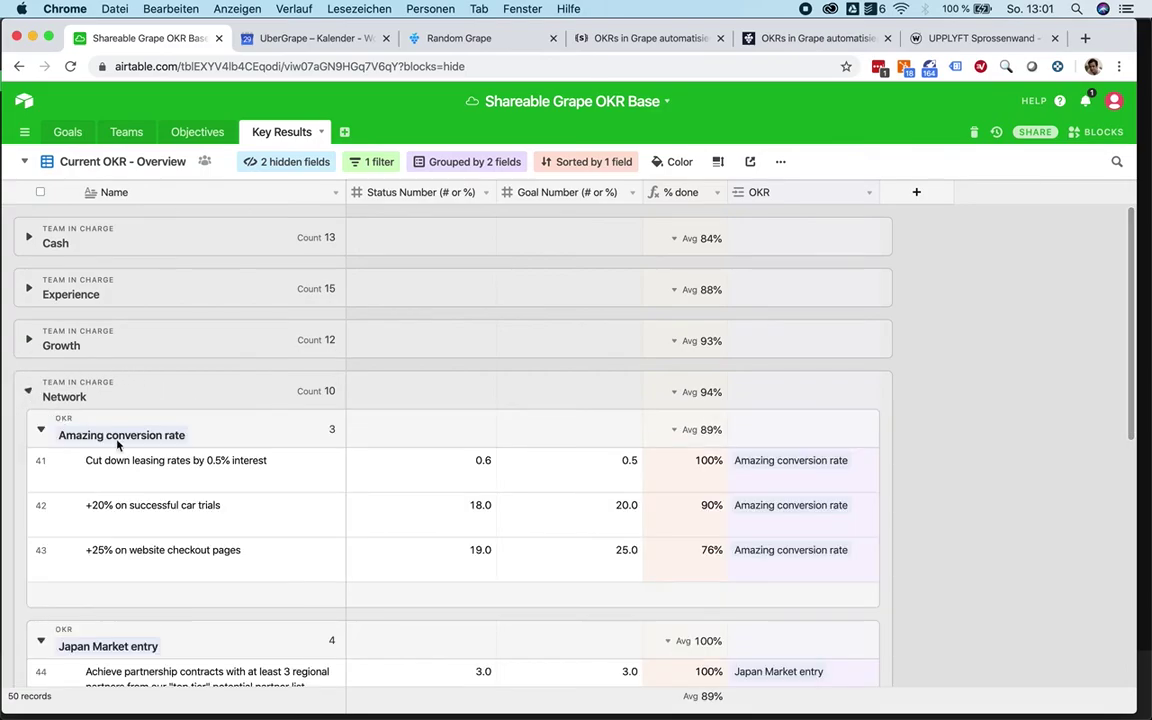
left_click(278, 516)
scroll(267, 531, "down", 4)
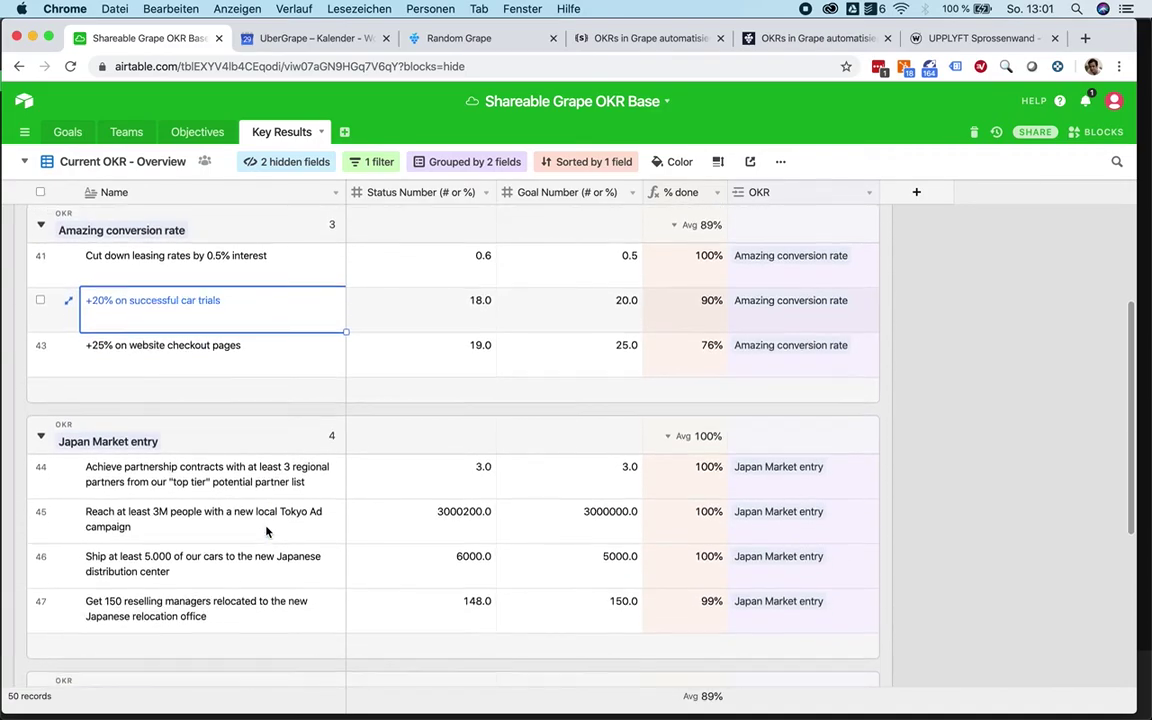
scroll(266, 531, "up", 2)
scroll(266, 531, "down", 5)
scroll(266, 531, "up", 5)
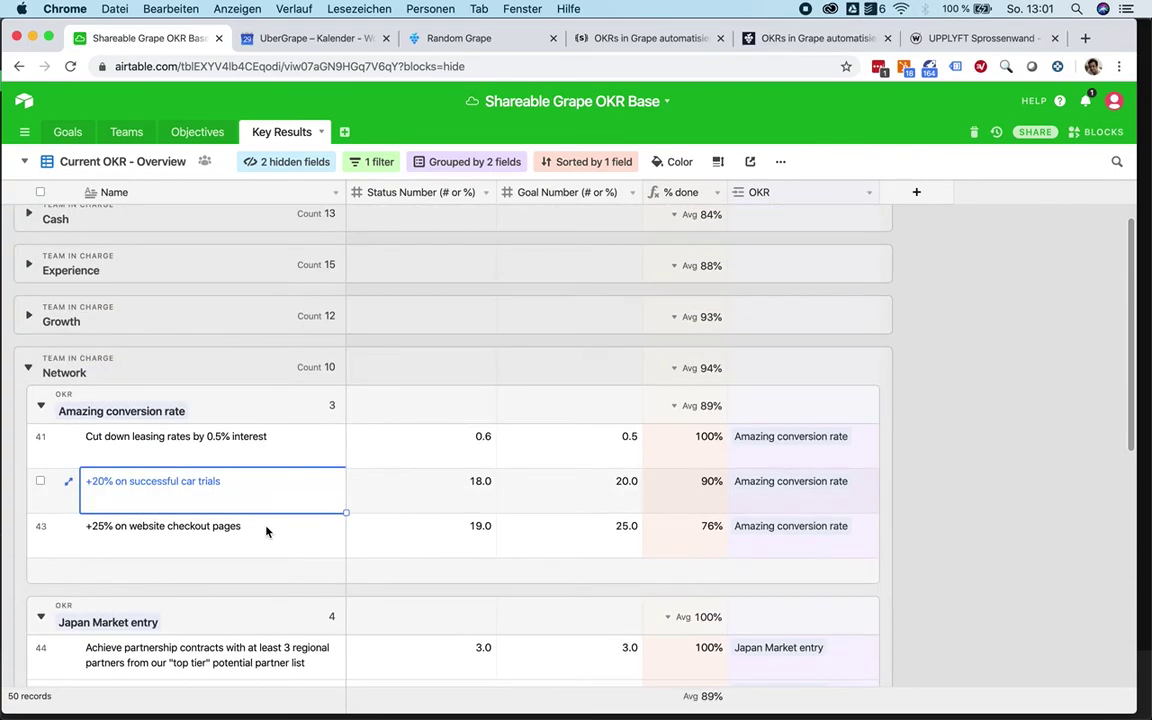
- Step through the Network team's key results, from Amazing conversion rate through Japan Market entry to Vocally happy distribution partners
key("Up")
key("Down")
key("Down")
key("Down")
key("Down")
key("Down")
key("Down")
key("Down")
key("Down")
key("Down")
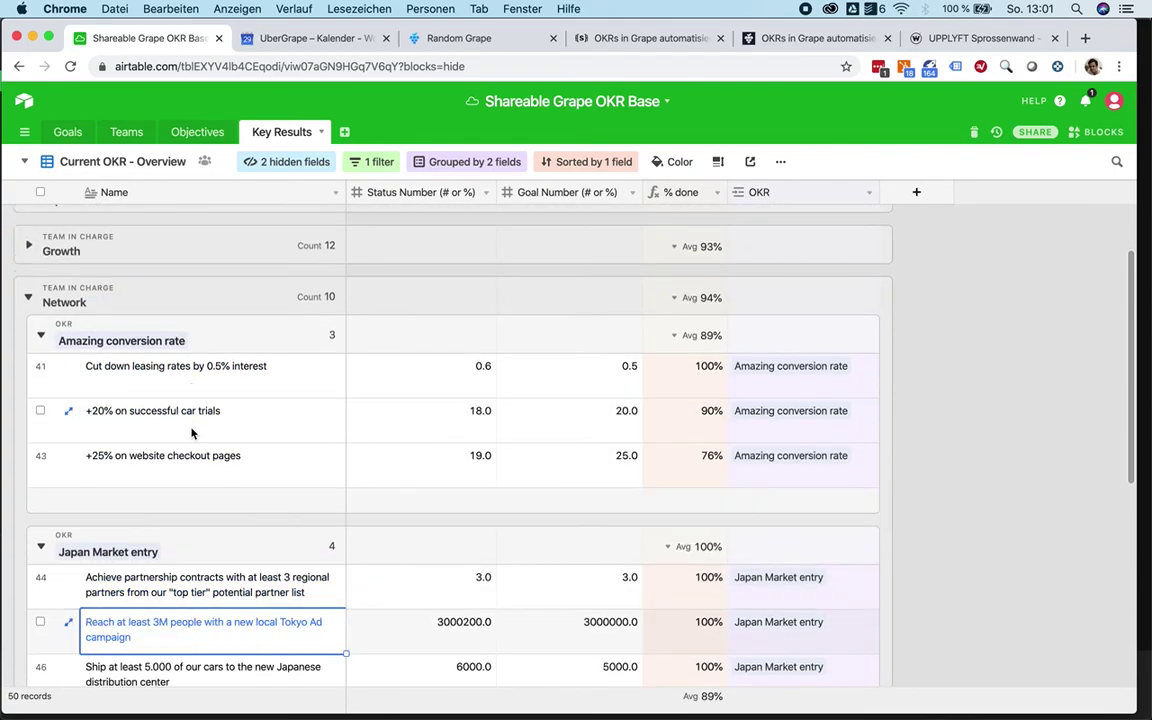
key("Up")
key("Up")
key("Up")
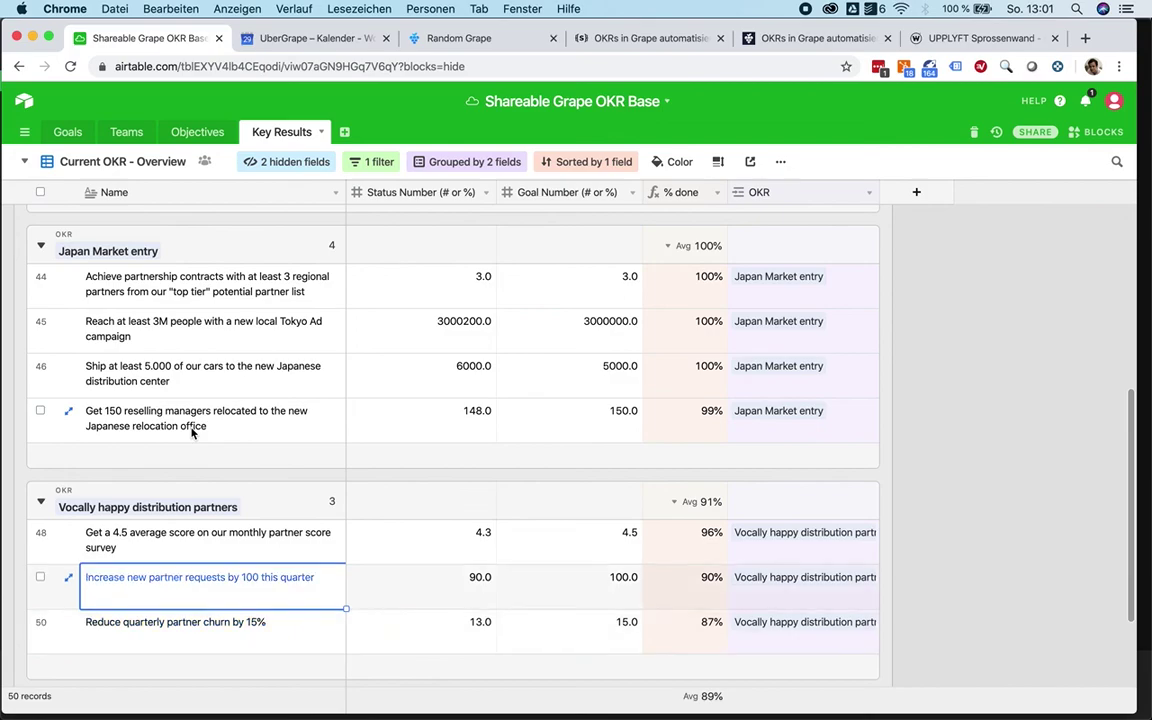
left_click(572, 298)
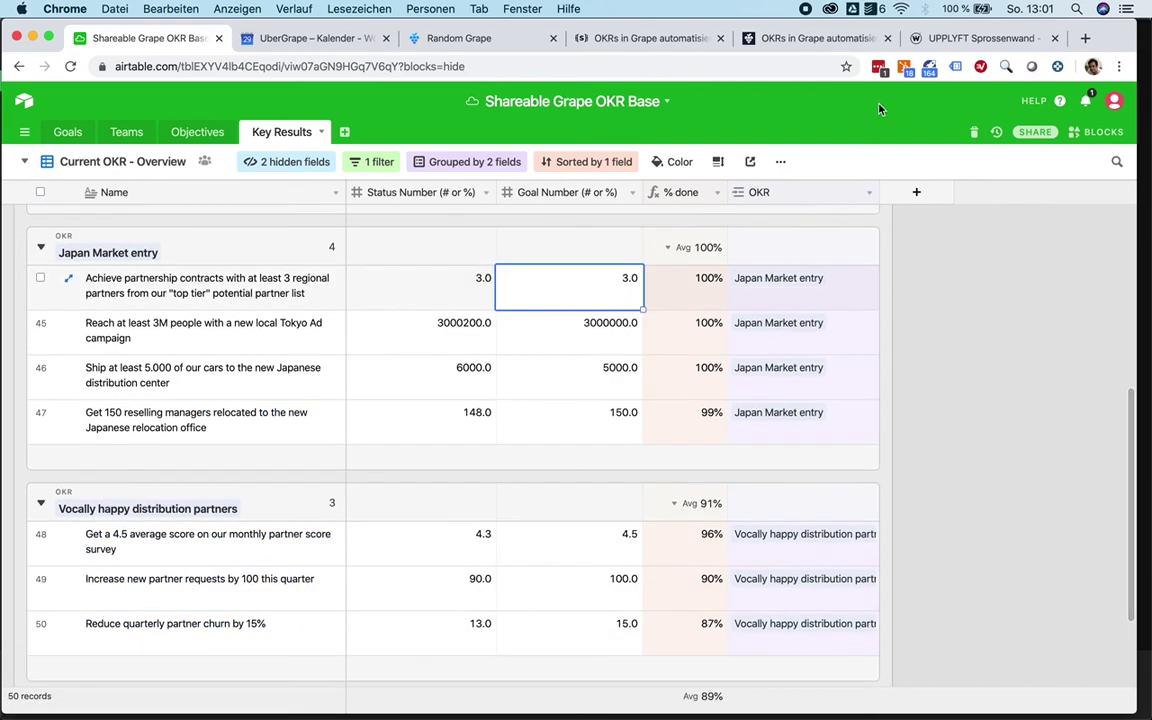